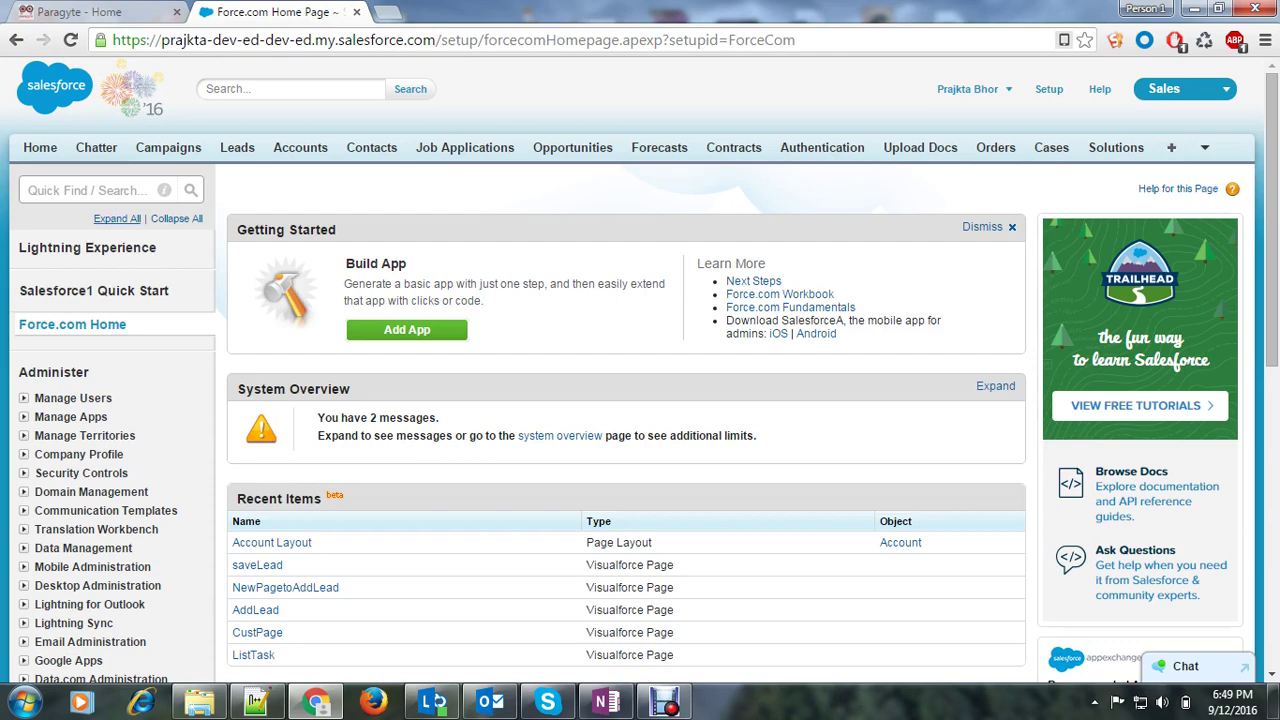
# - Search Setup for "account" and open the Account object's Fields page in a new browser tab, at its custom fields section
pyautogui.click(88, 190)
pyautogui.write('account')
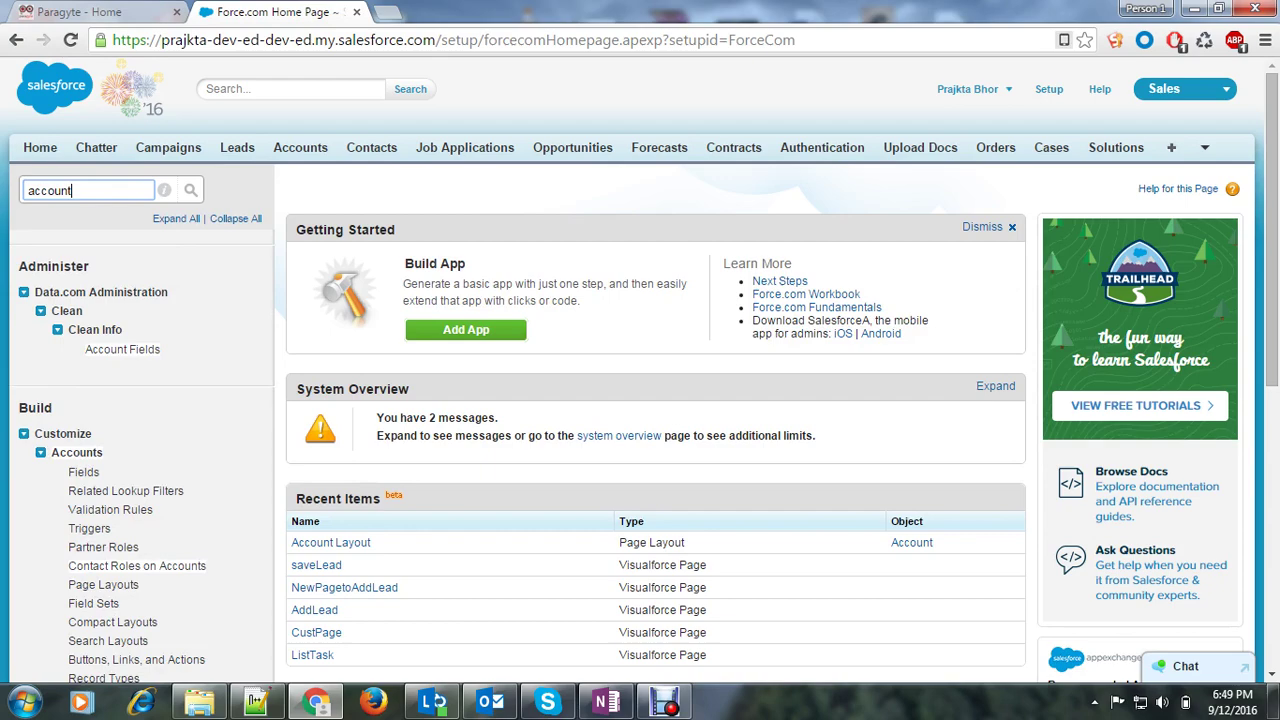
pyautogui.middleClick(83, 472)
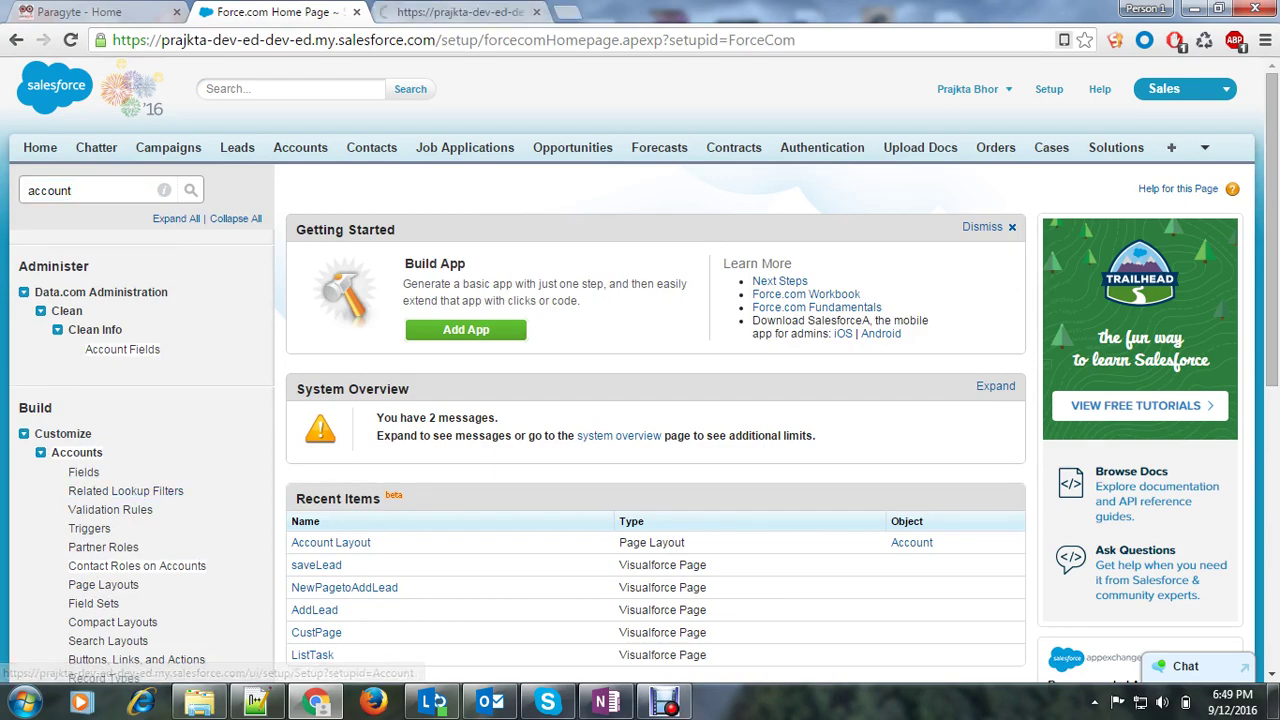
pyautogui.click(460, 11)
pyautogui.scroll(-8, 640, 360)
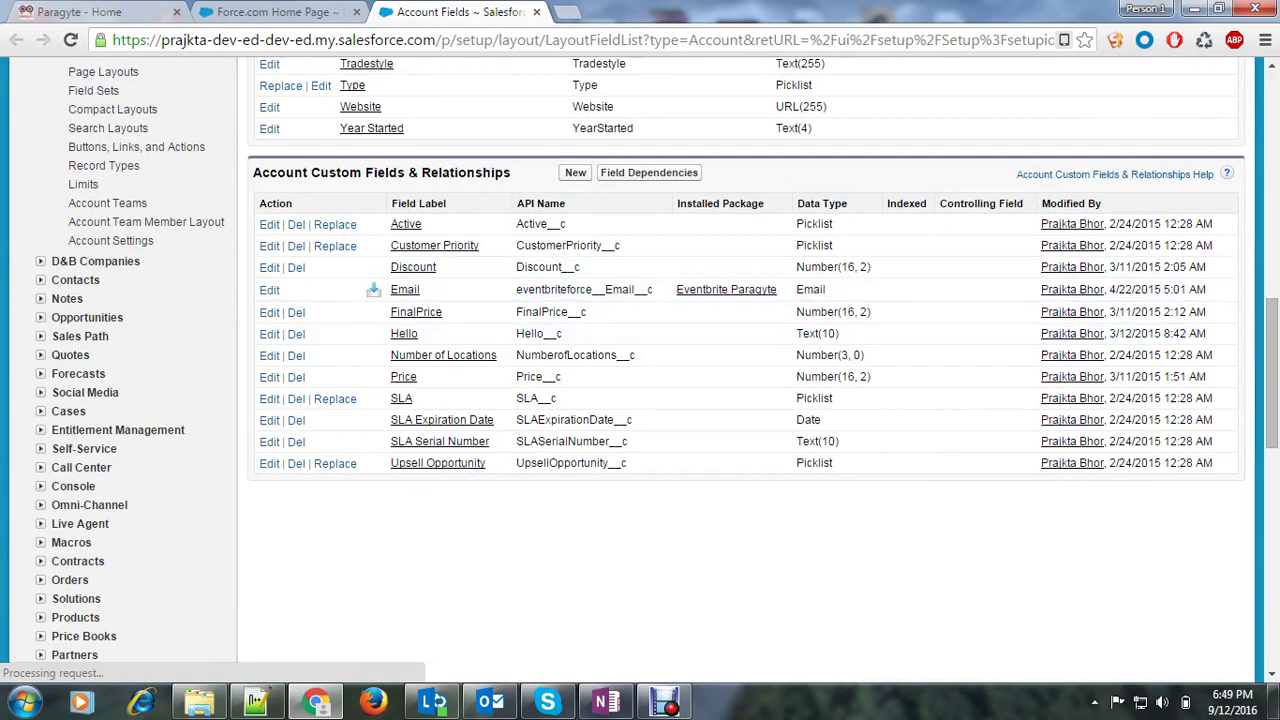
# - Start a new custom field on the Account object and choose Roll-Up Summary as its data type
pyautogui.click(575, 172)
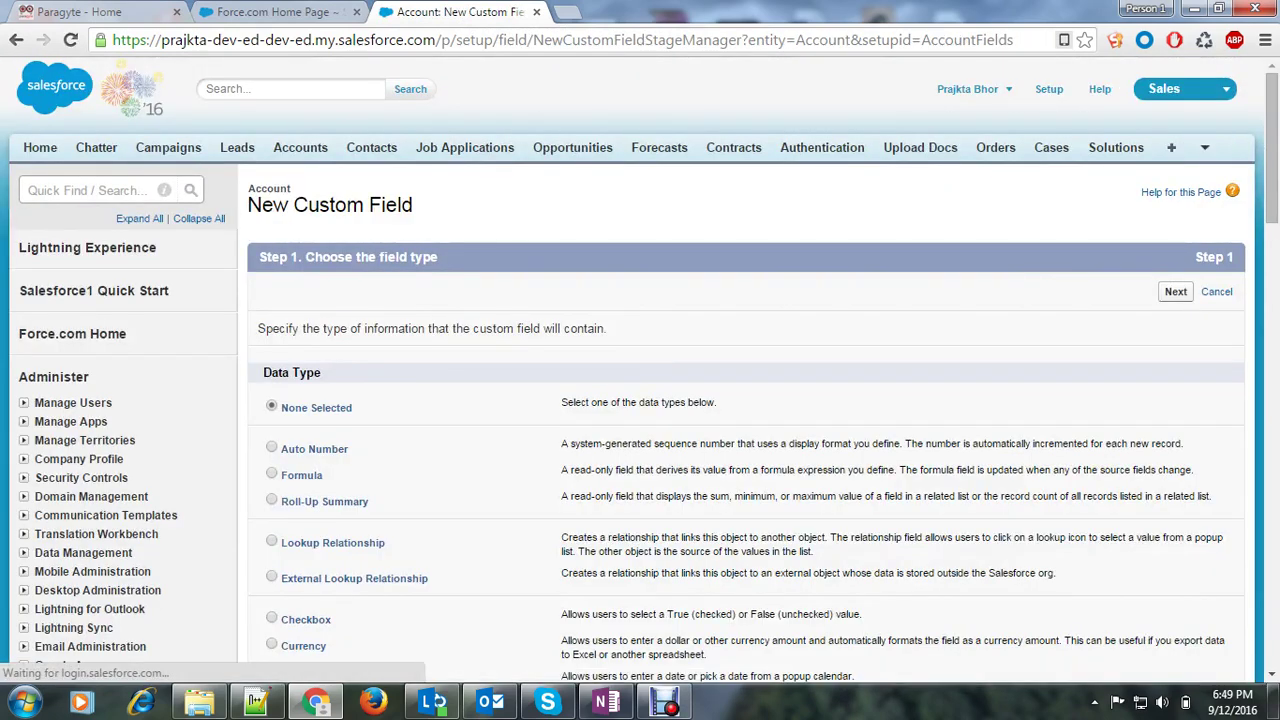
pyautogui.doubleClick(345, 501)
pyautogui.moveTo(345, 501); pyautogui.dragTo(282, 501)
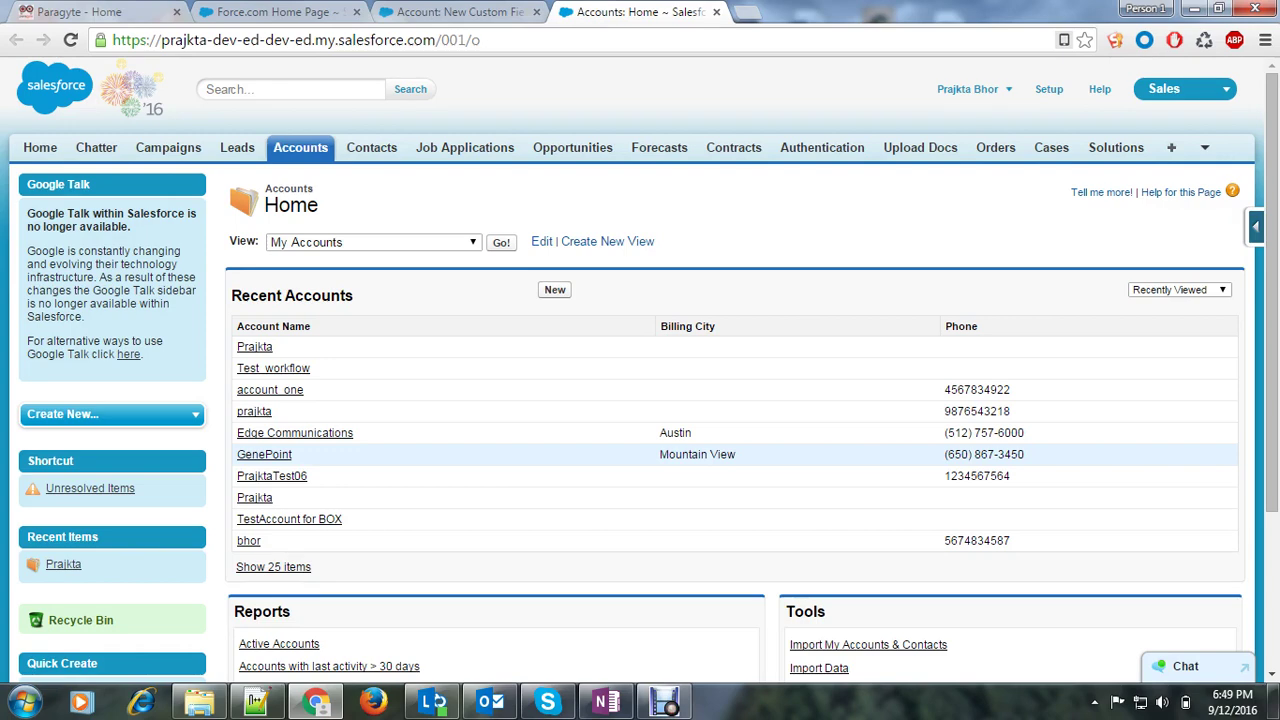
# - Open the first recent account and examine its Opportunities related list and the Amount field on the new opportunity form
pyautogui.click(254, 346)
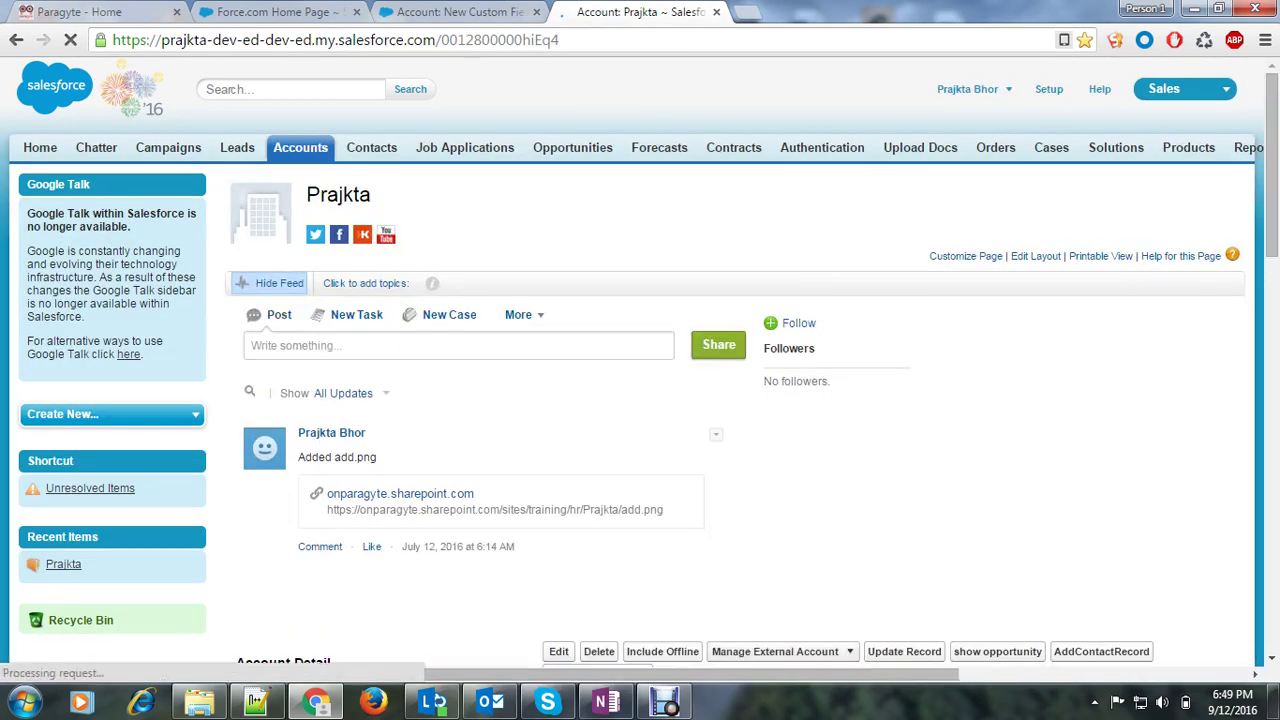
pyautogui.scroll(-8, 640, 380)
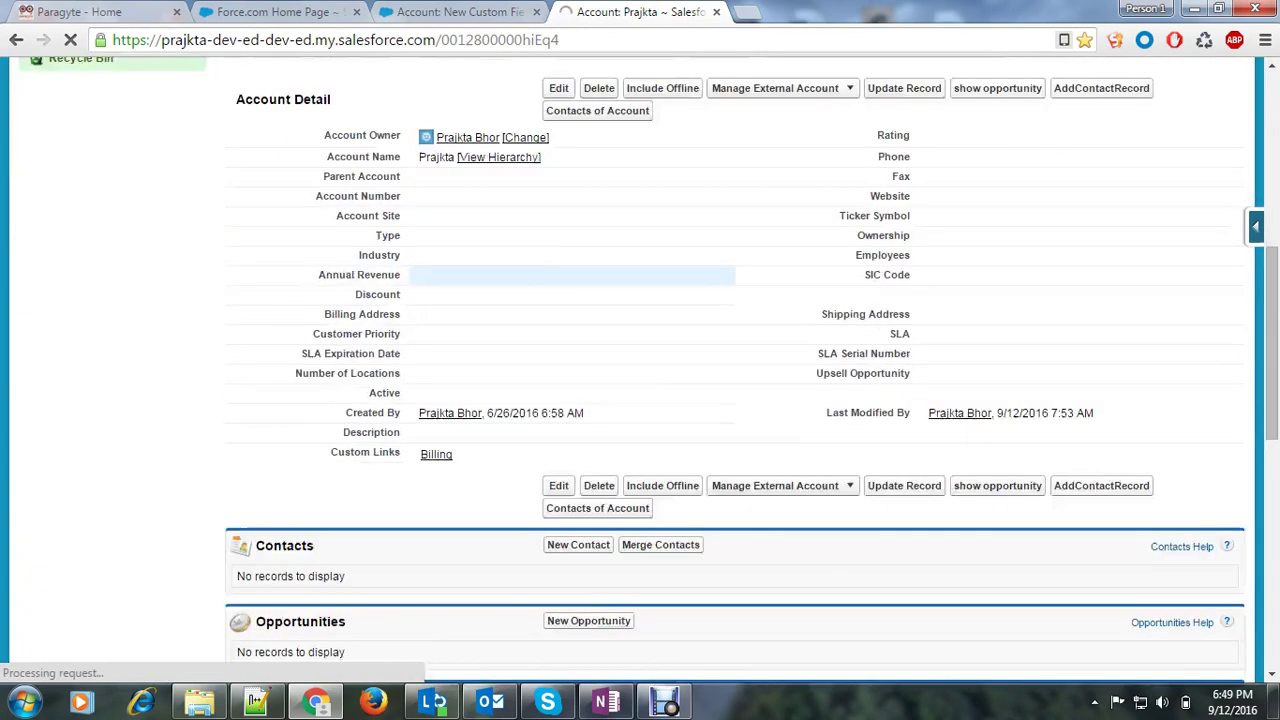
pyautogui.moveTo(347, 341); pyautogui.dragTo(254, 337)
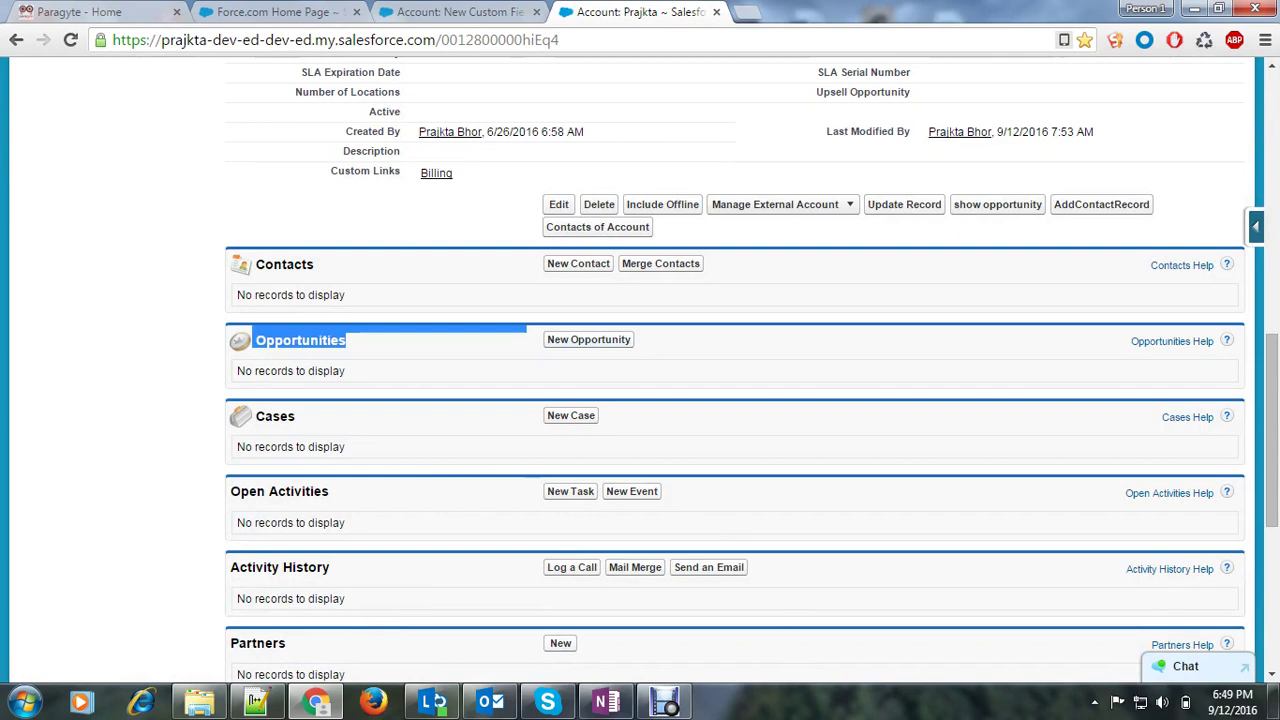
pyautogui.click(588, 339)
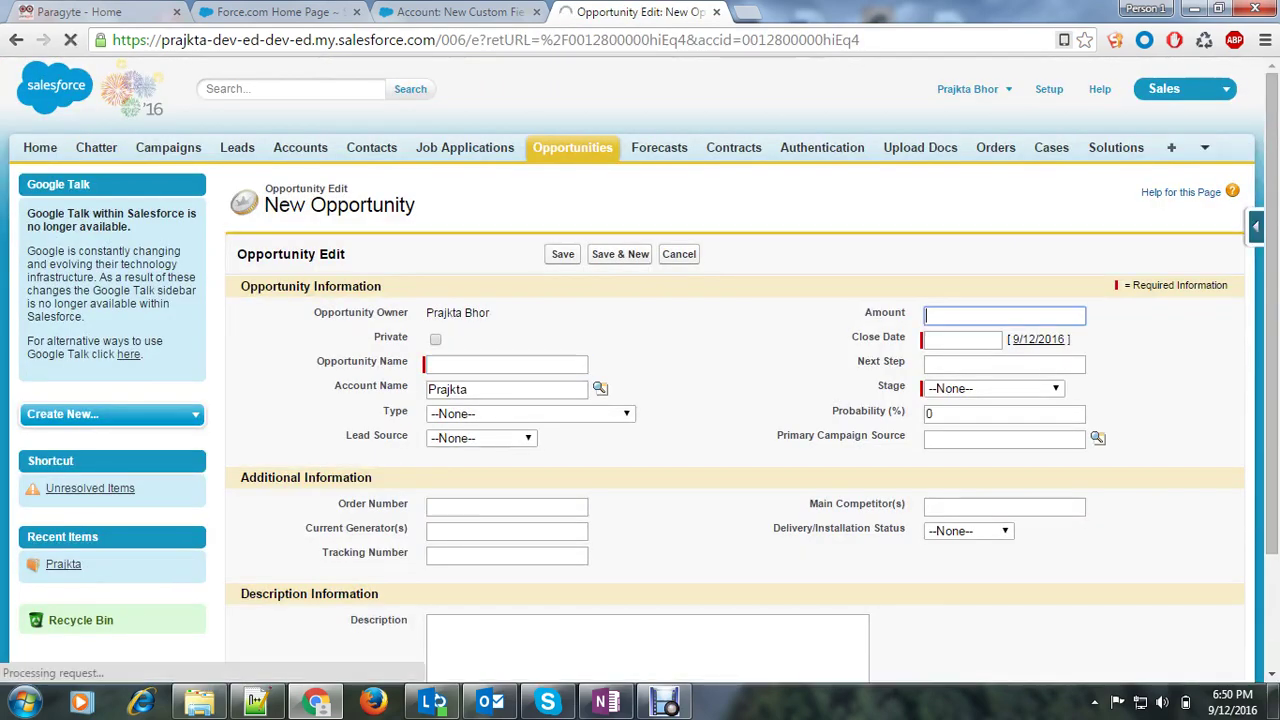
pyautogui.moveTo(864, 312); pyautogui.dragTo(901, 312)
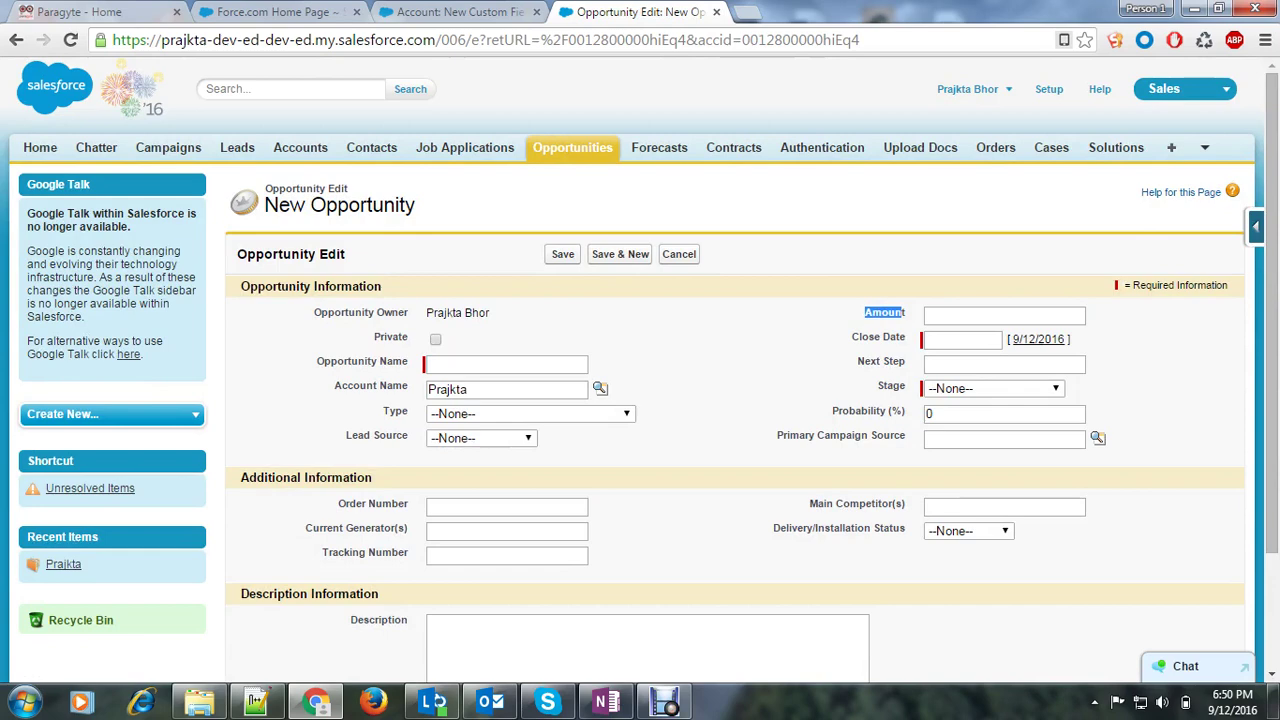
pyautogui.click(930, 315)
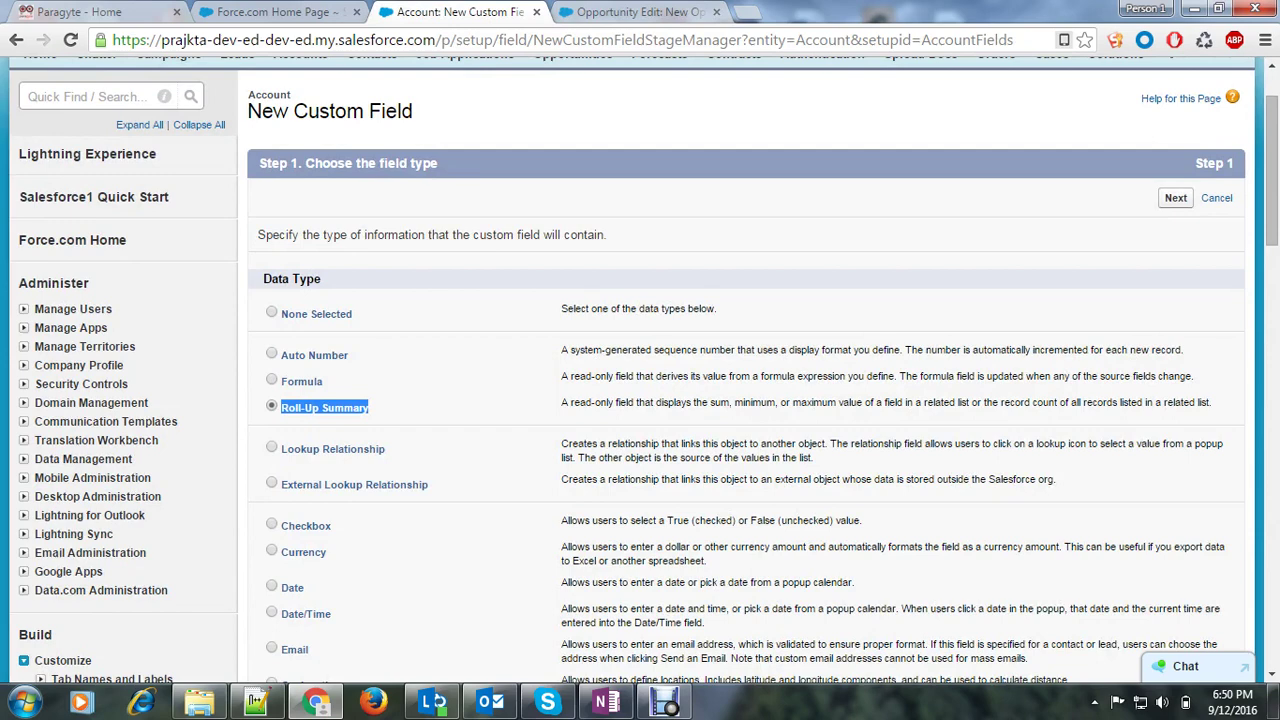
# - Continue to the field details and label the custom field "opportunity grand total", accepting the matching field name
pyautogui.click(1176, 198)
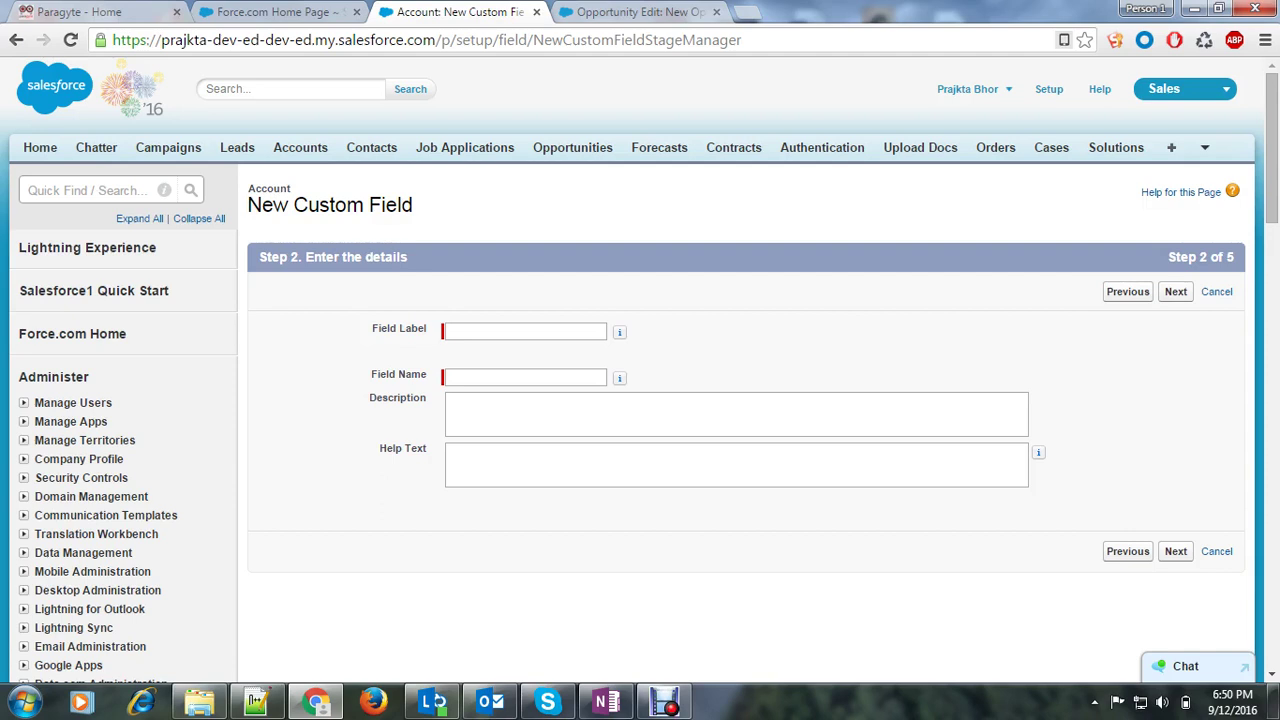
pyautogui.click(525, 331)
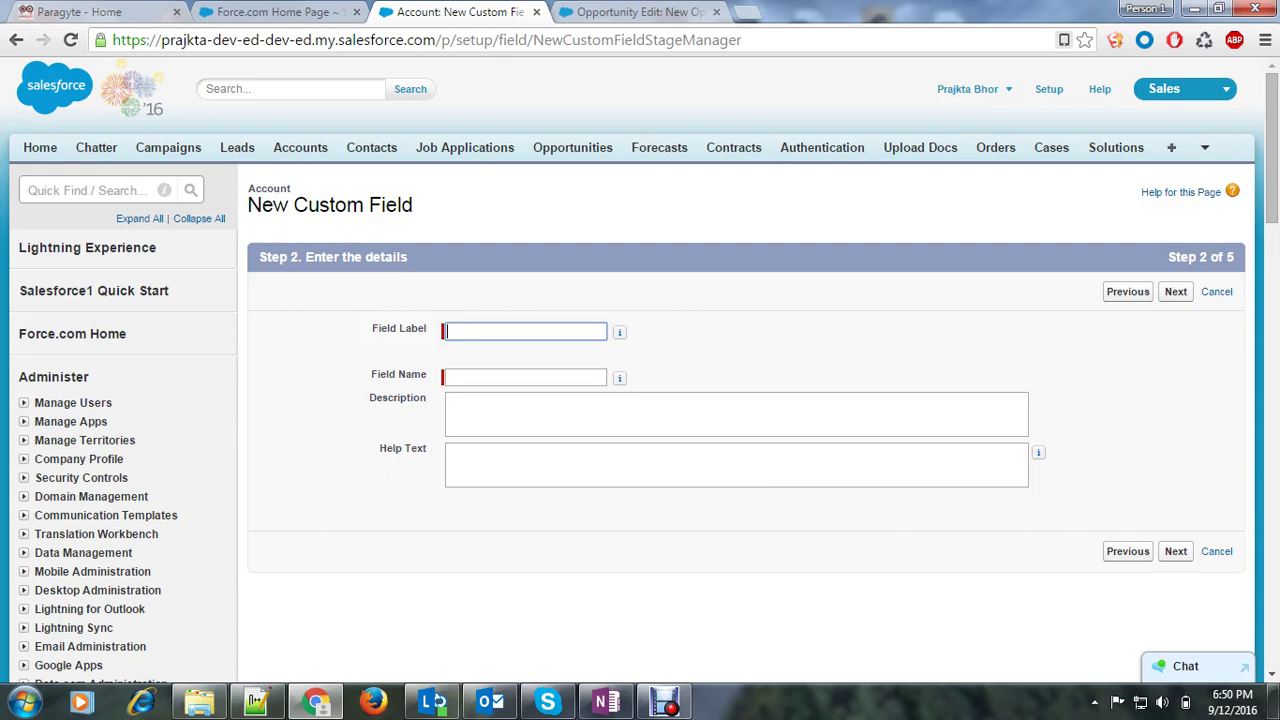
pyautogui.write('o')
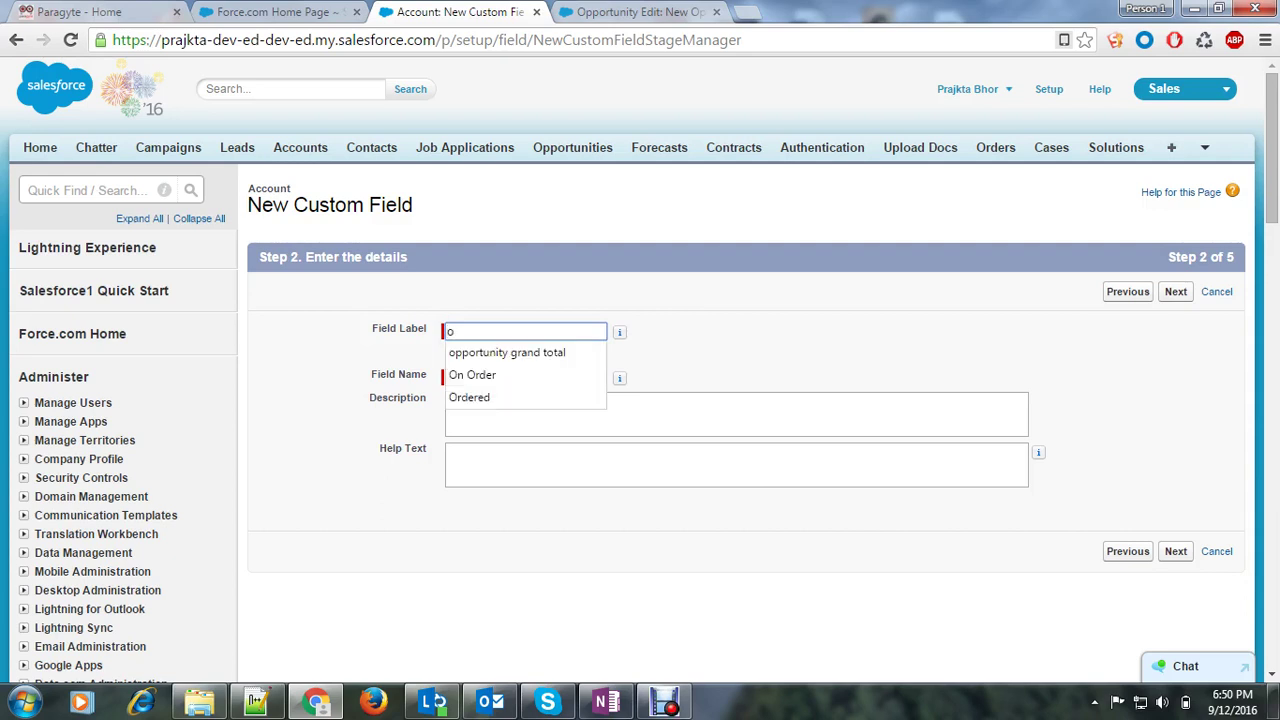
pyautogui.press('Down')
pyautogui.press('Return')
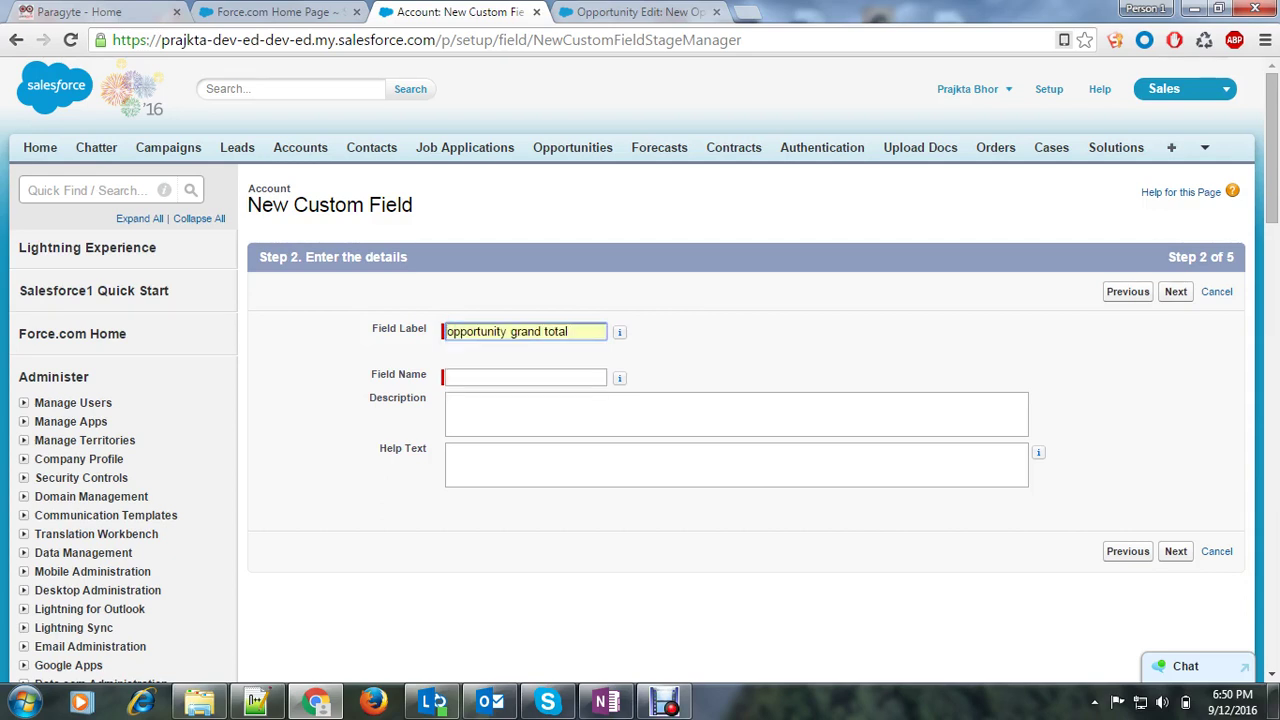
pyautogui.press('Tab')
pyautogui.press('Return')
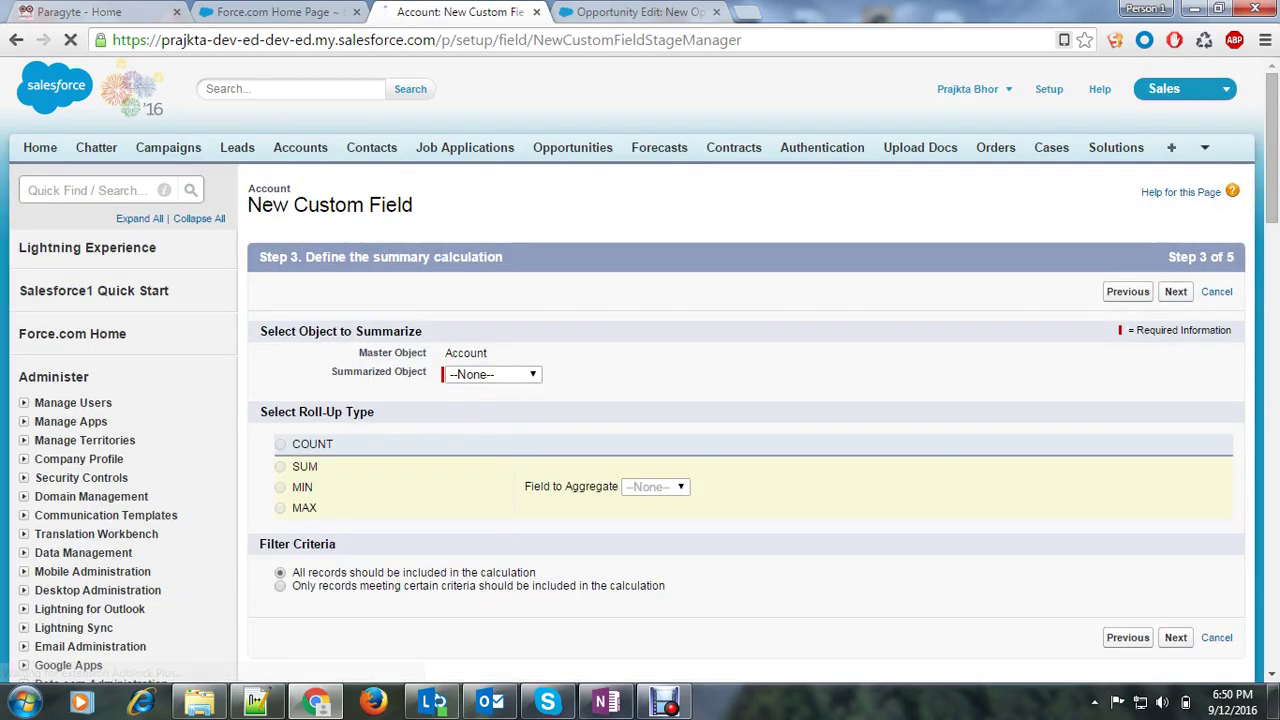
# - Define the roll-up as the SUM of the Amount field on Opportunities, including all records, and continue to field-level security
pyautogui.press('Down')
pyautogui.press('Down')
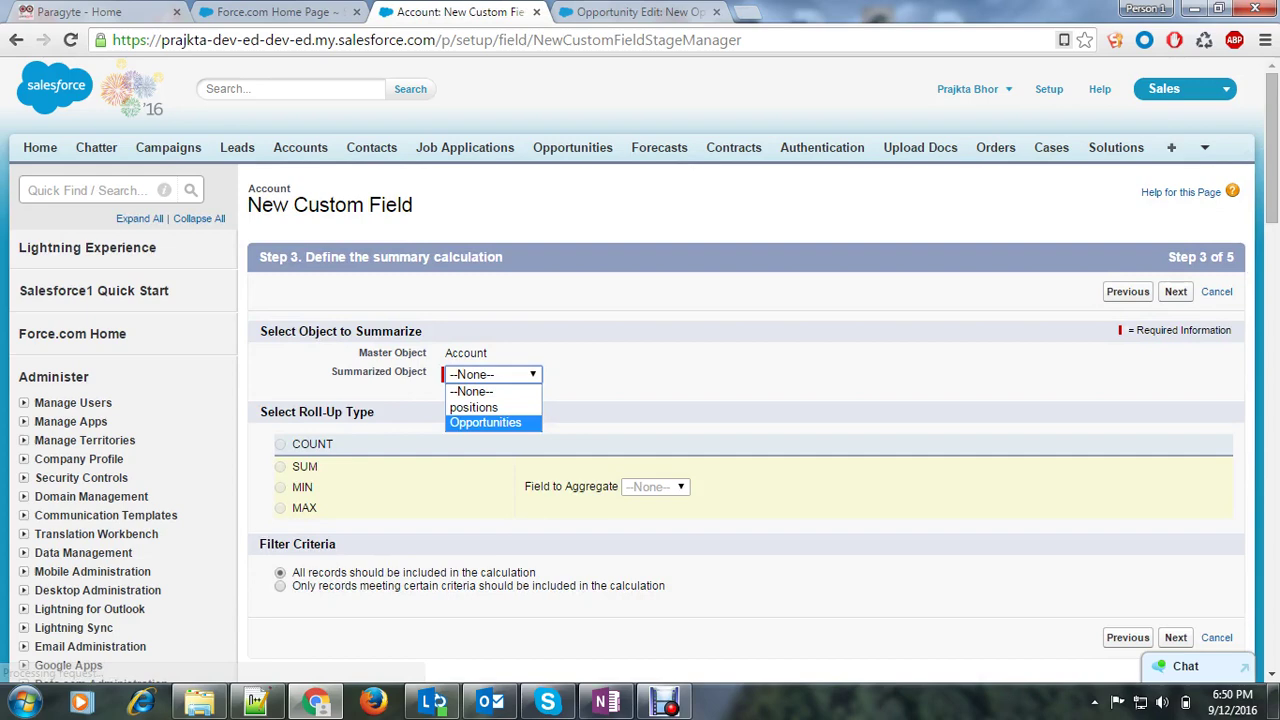
pyautogui.press('Return')
pyautogui.scroll(-1, 640, 370)
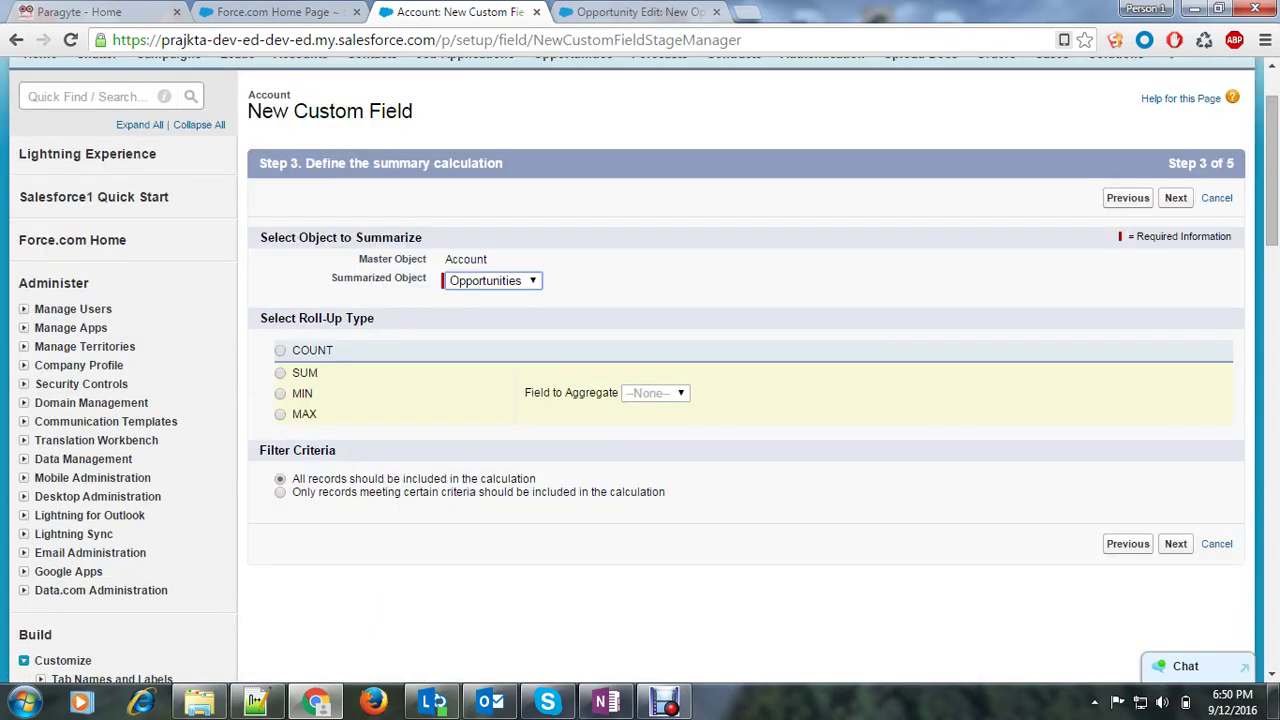
pyautogui.click(280, 373)
pyautogui.click(685, 393)
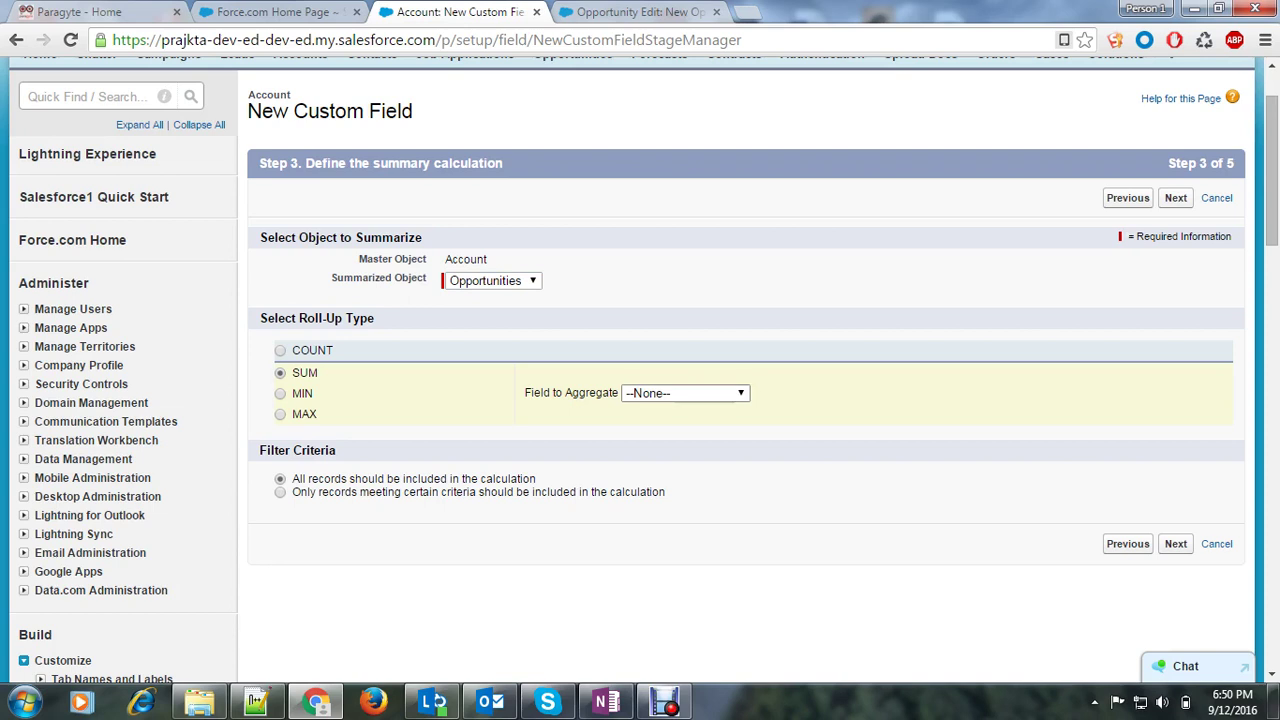
pyautogui.click(685, 393)
pyautogui.click(663, 423)
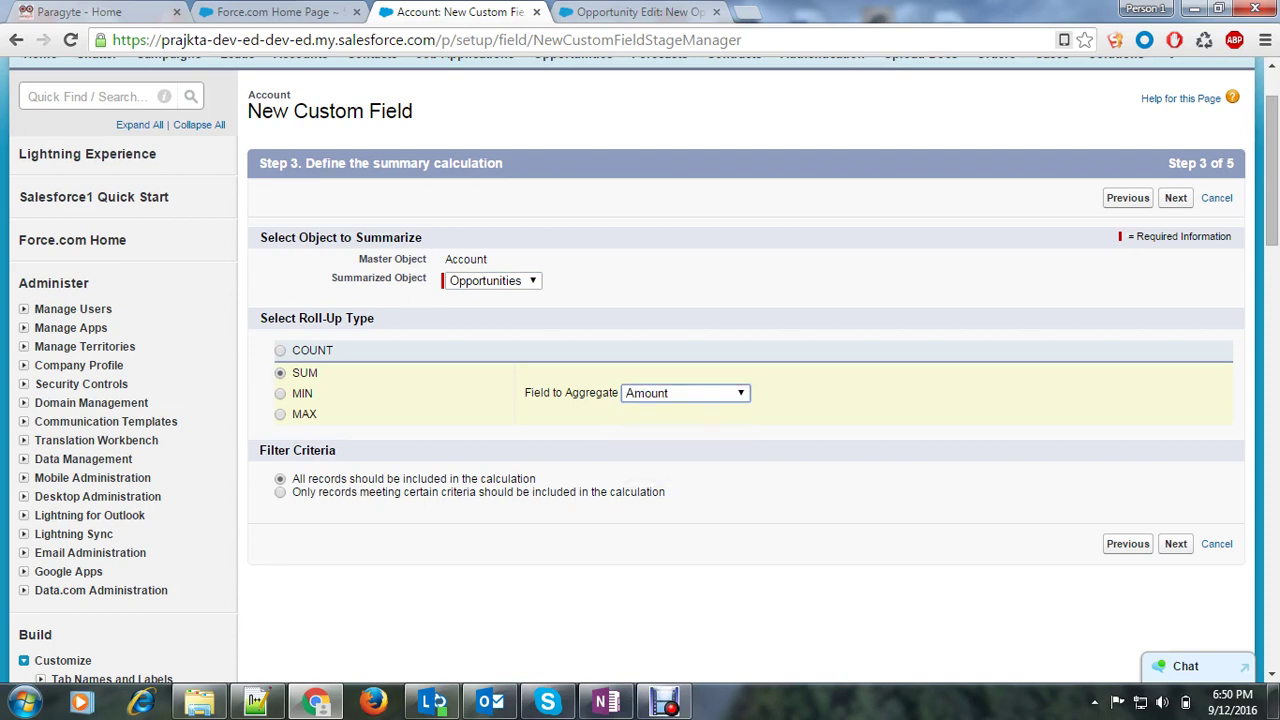
pyautogui.click(1175, 543)
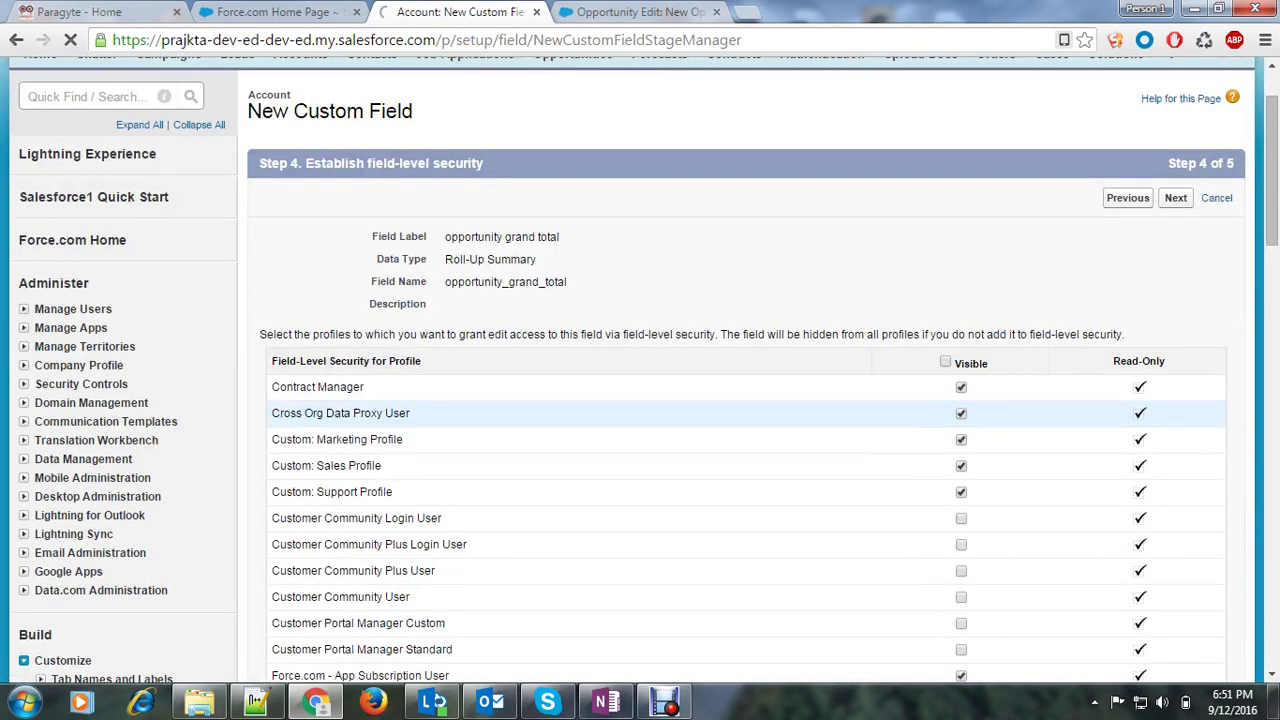
# - Make the roll-up field visible to all profiles in field-level security and continue to the page layouts
pyautogui.scroll(-1, 600, 460)
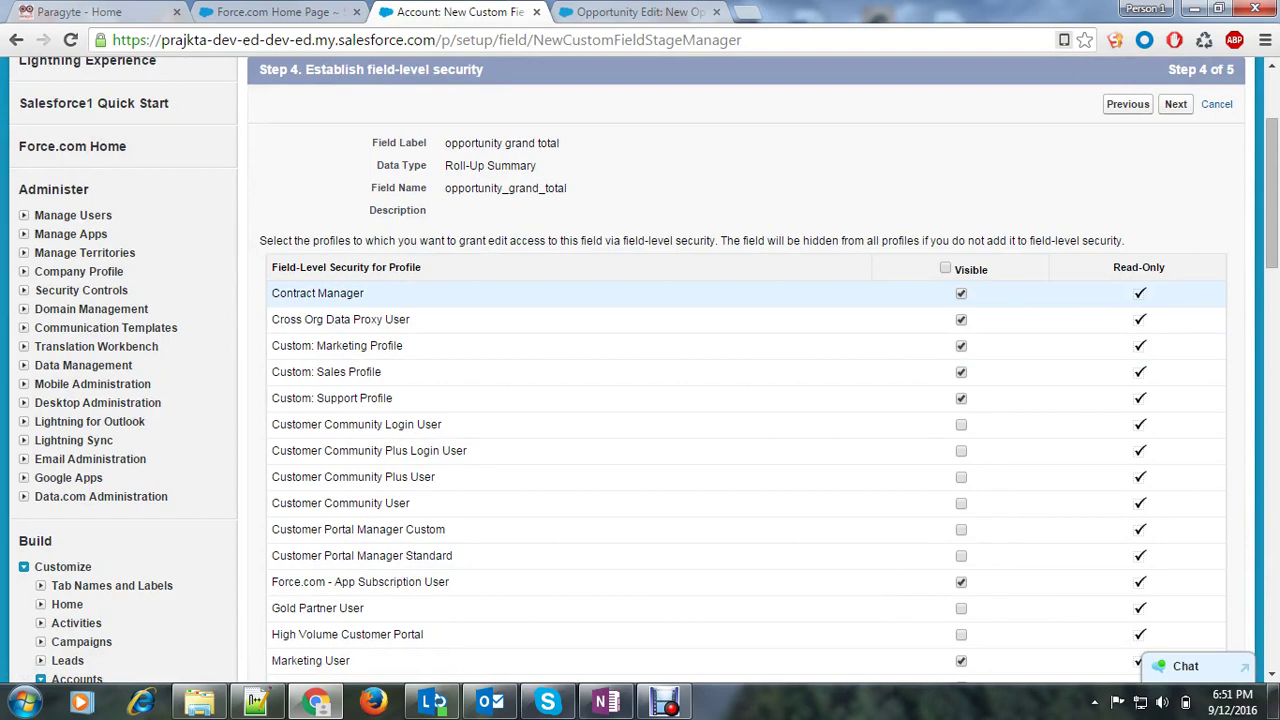
pyautogui.moveTo(315, 293); pyautogui.dragTo(389, 603)
pyautogui.scroll(-2, 389, 600)
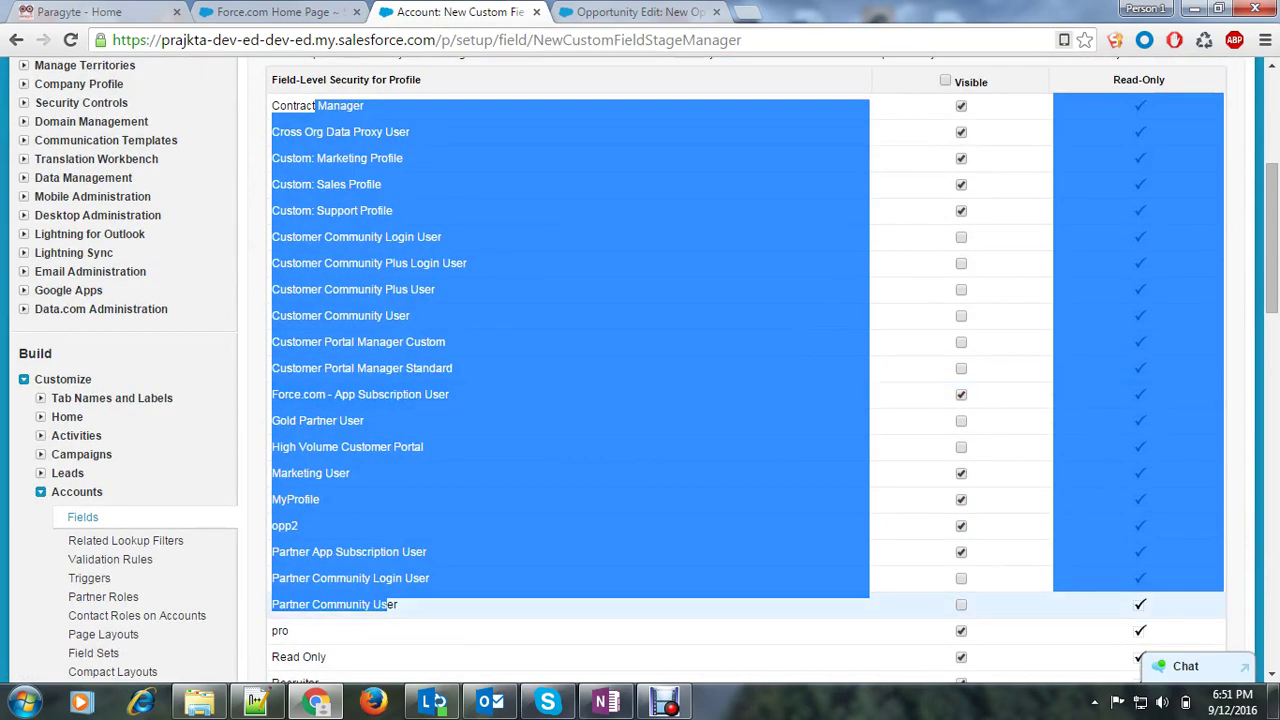
pyautogui.scroll(2, 389, 398)
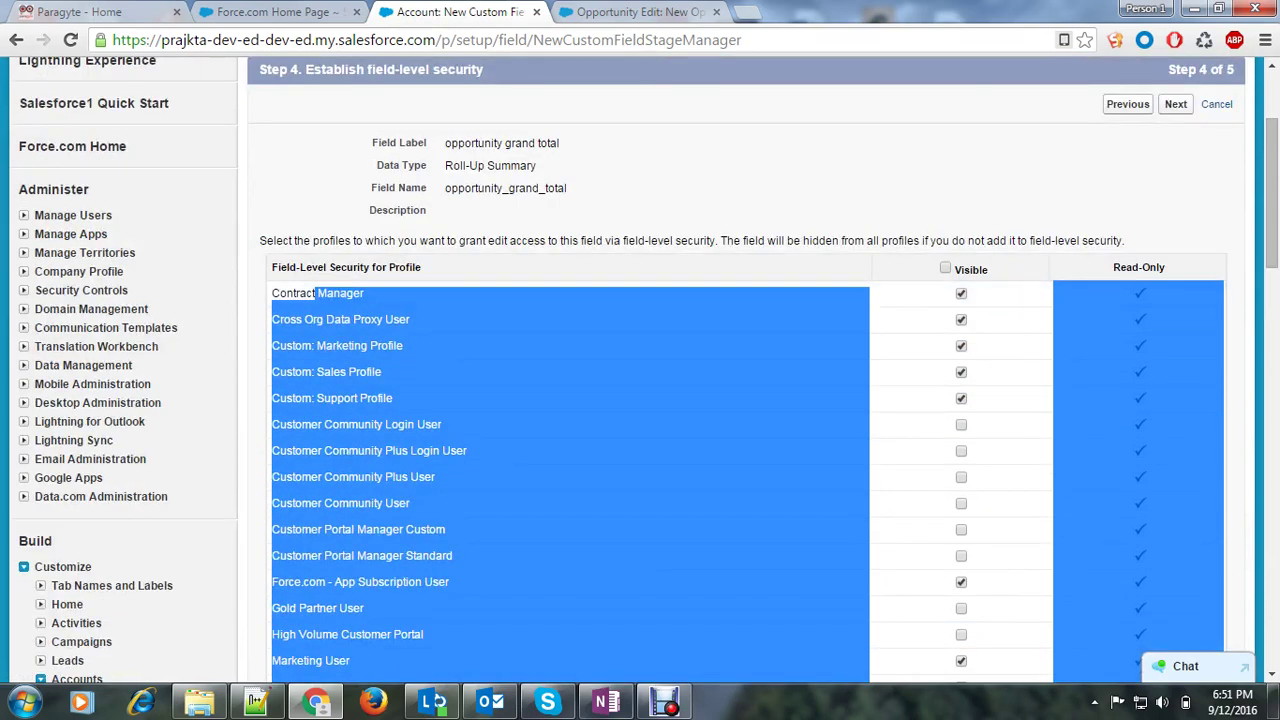
pyautogui.click(945, 268)
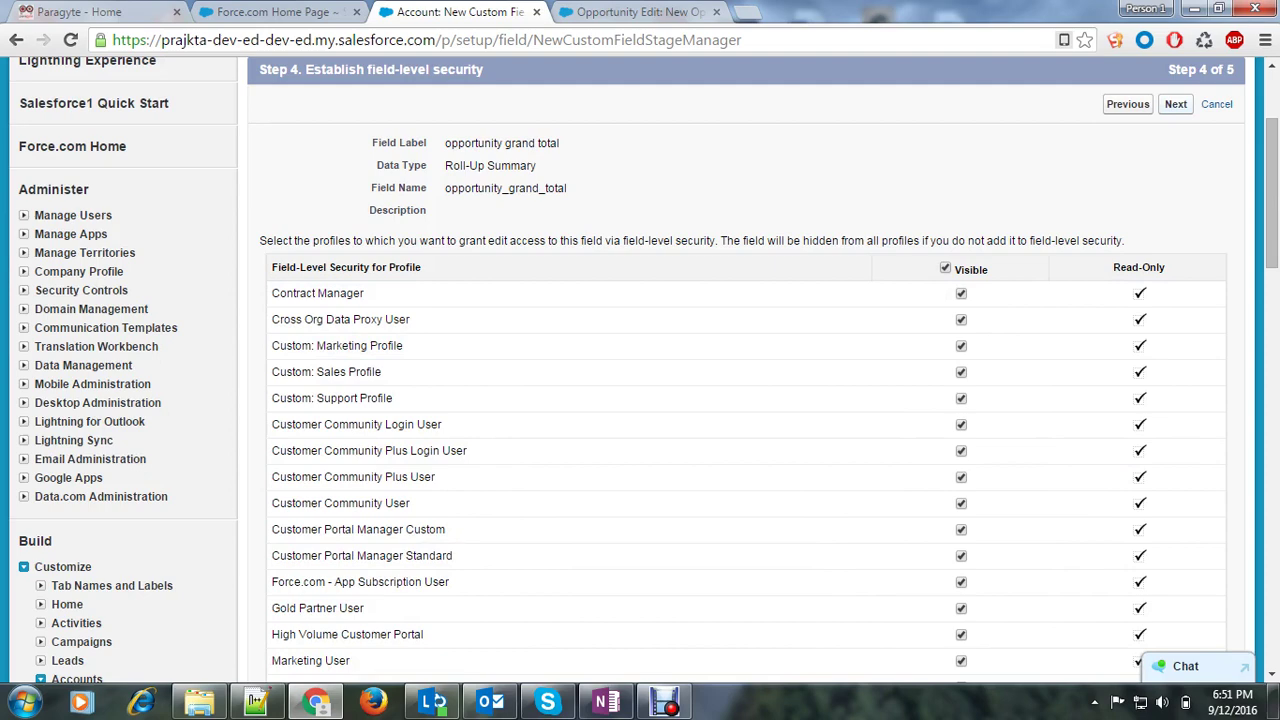
pyautogui.click(1175, 104)
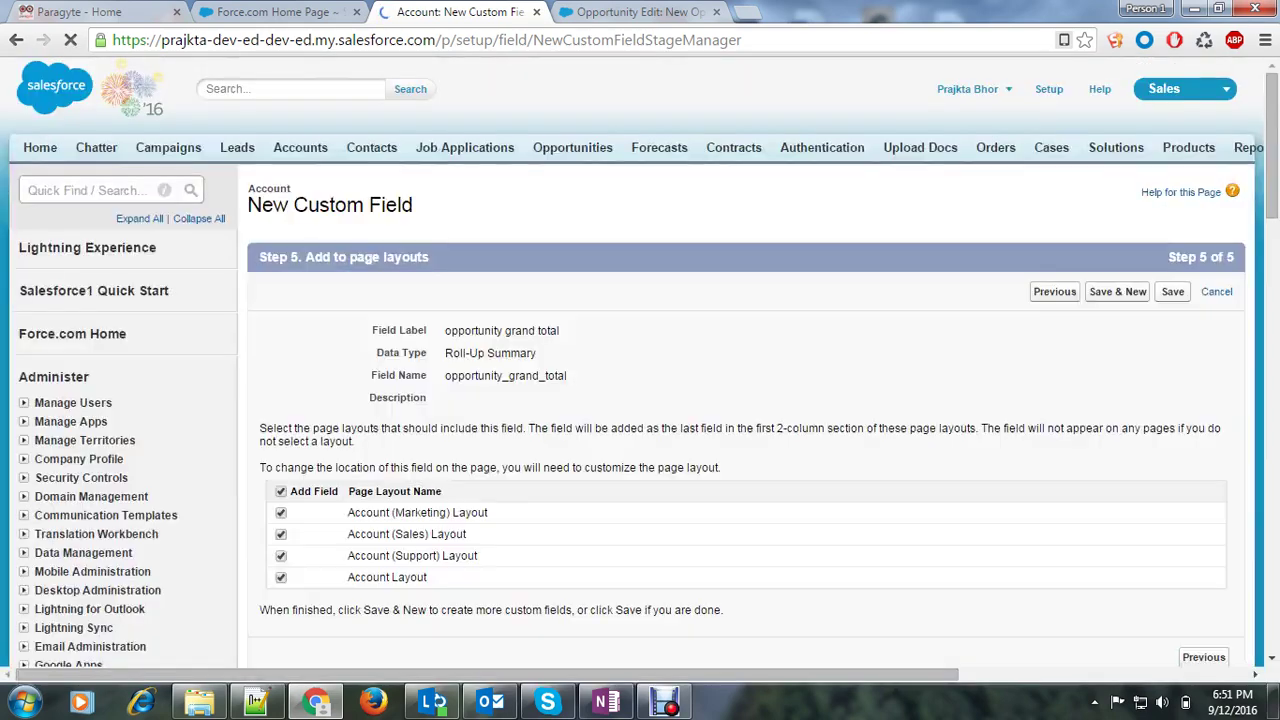
# - Save the field on all account page layouts and locate opportunity grand total in the Account custom fields list
pyautogui.scroll(-1, 740, 400)
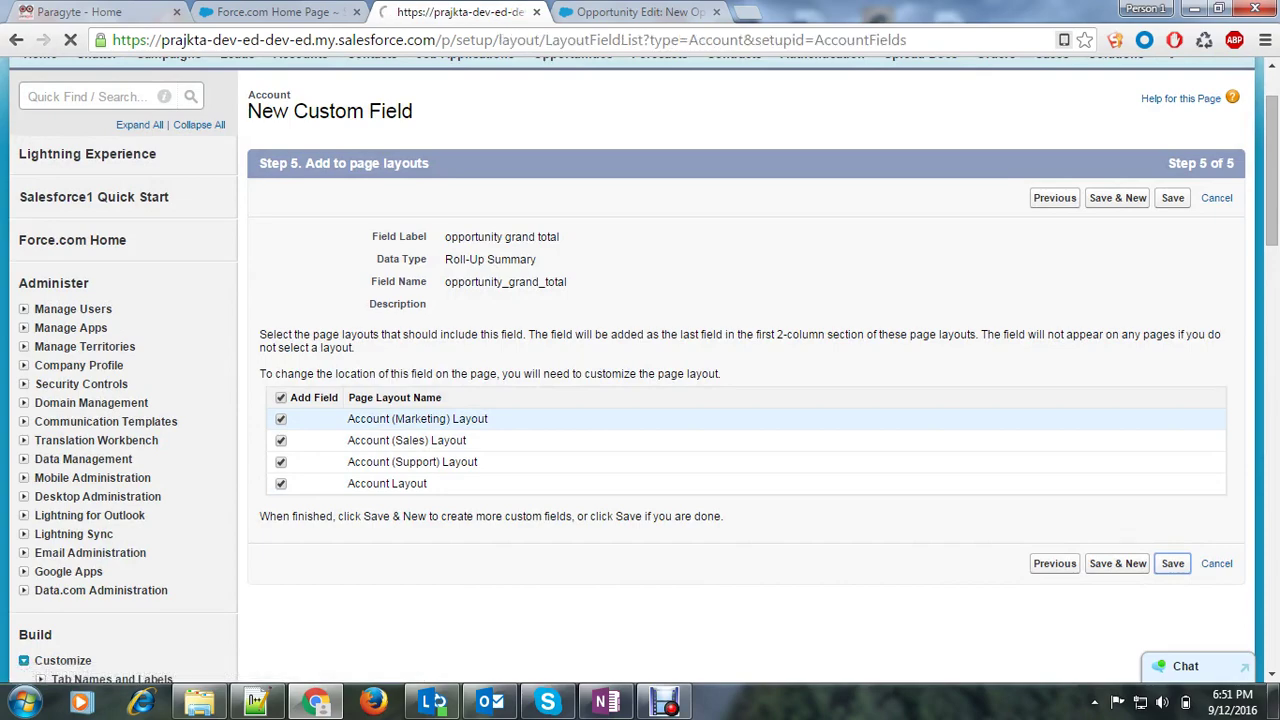
pyautogui.scroll(-13, 640, 385)
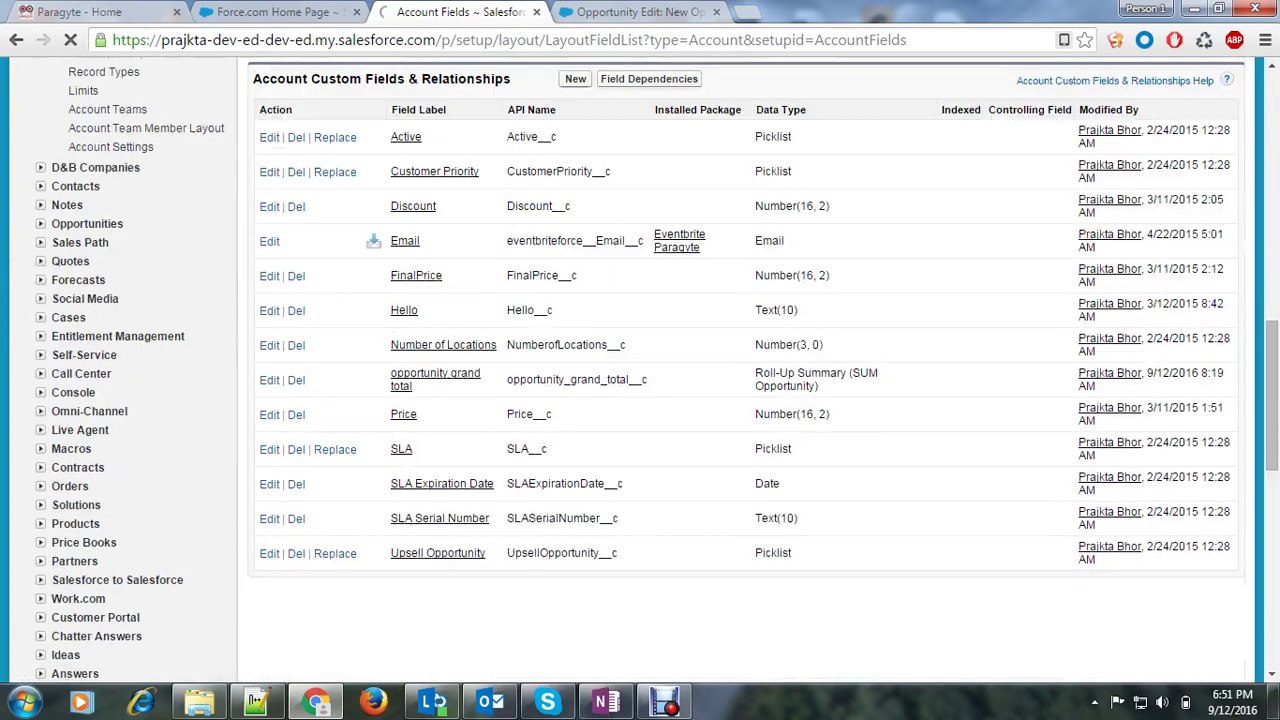
pyautogui.moveTo(372, 380); pyautogui.dragTo(414, 388)
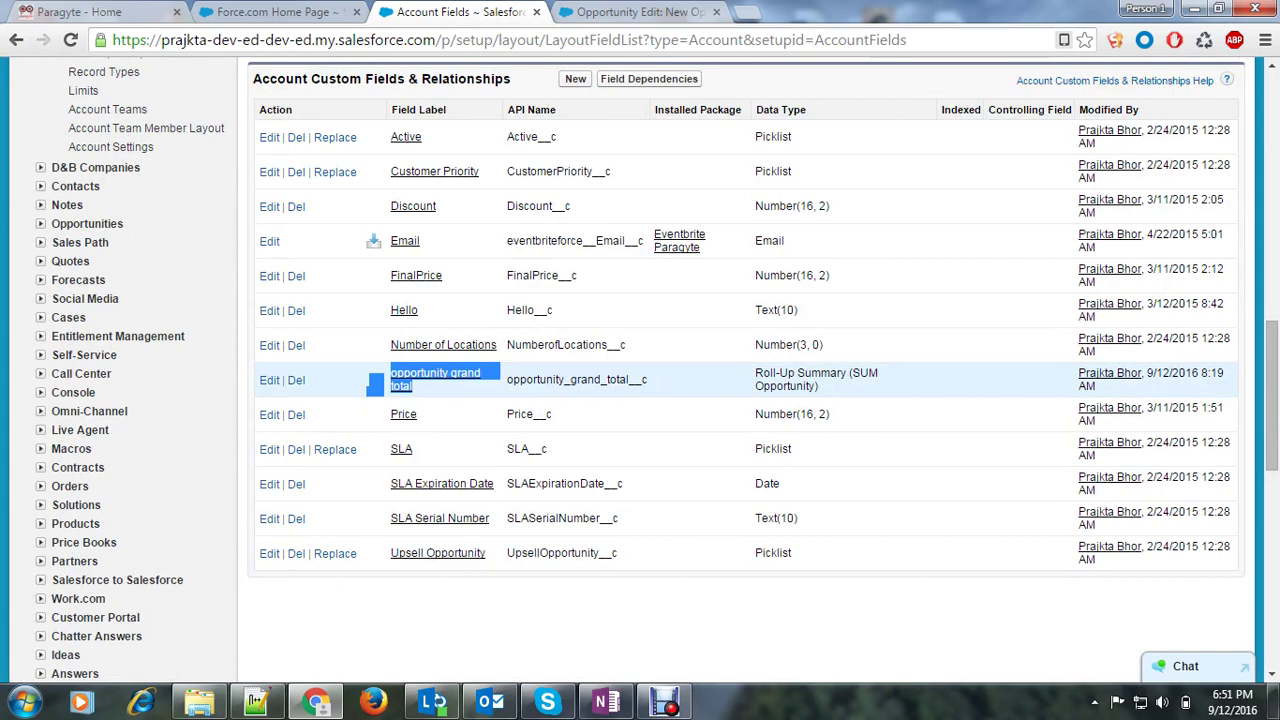
pyautogui.click(640, 414)
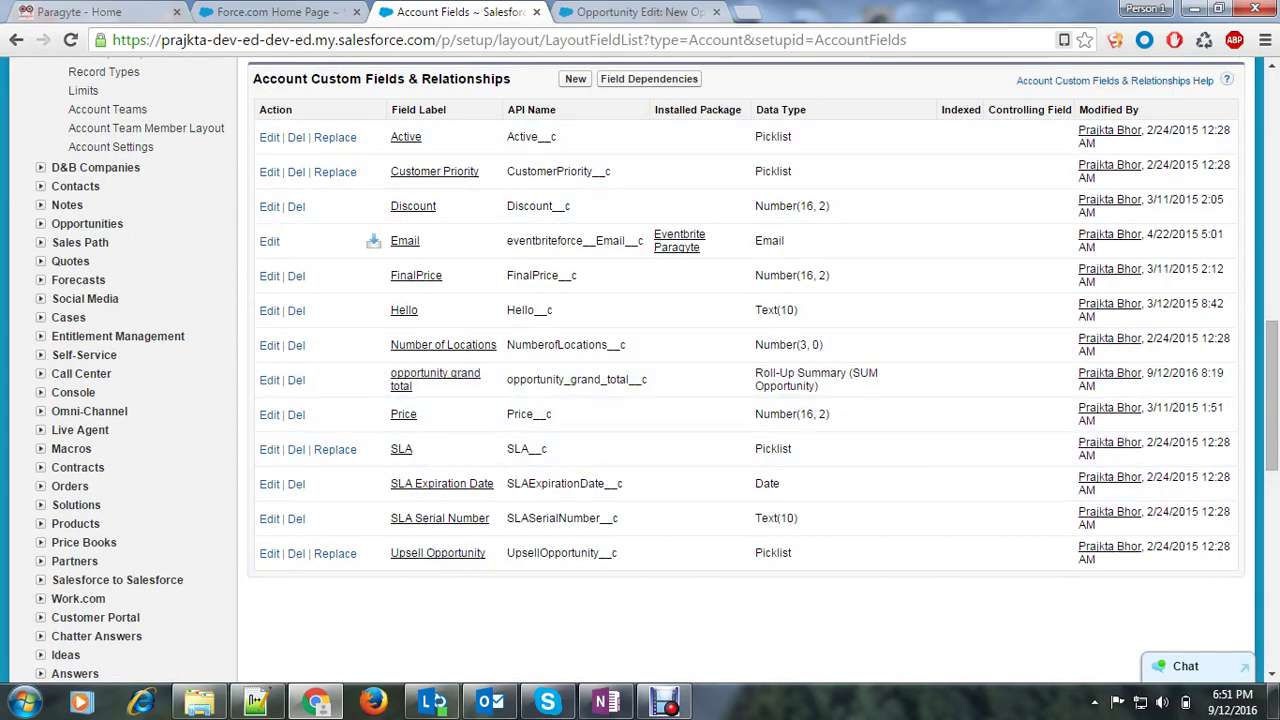
# - Return to the same account record and start a new opportunity from its Opportunities related list
pyautogui.click(637, 12)
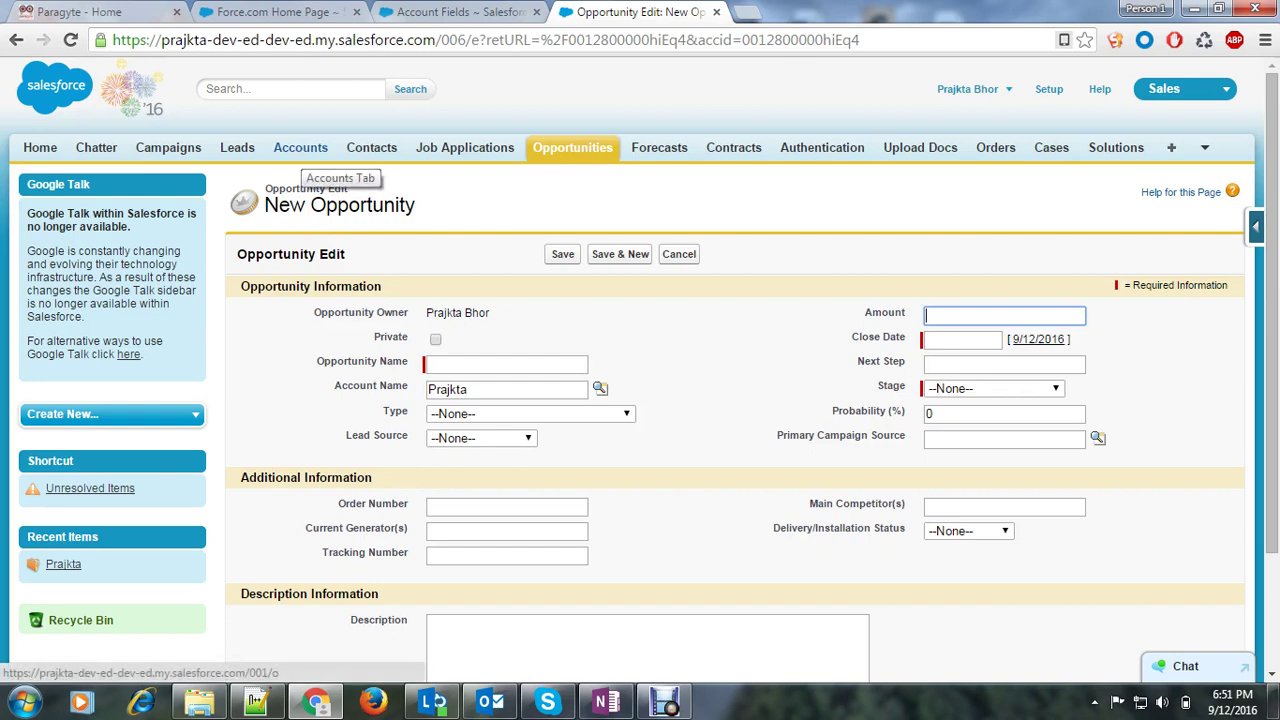
pyautogui.click(300, 147)
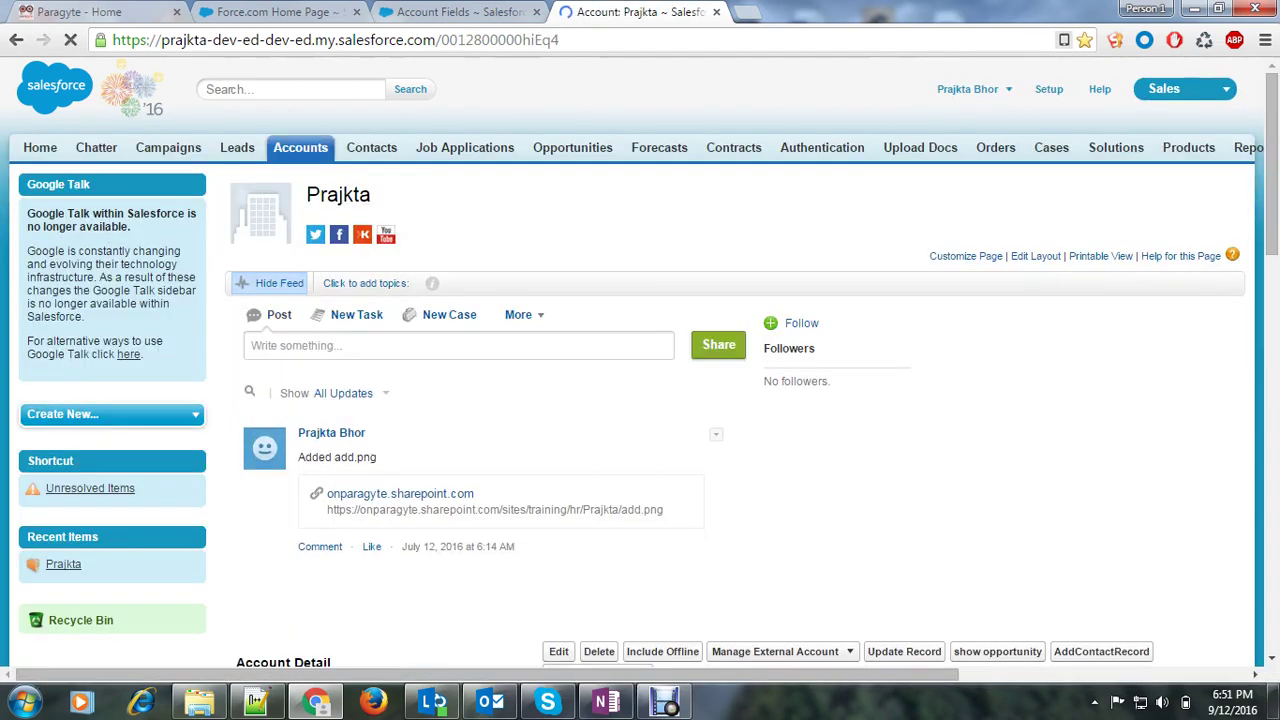
pyautogui.scroll(-8, 640, 360)
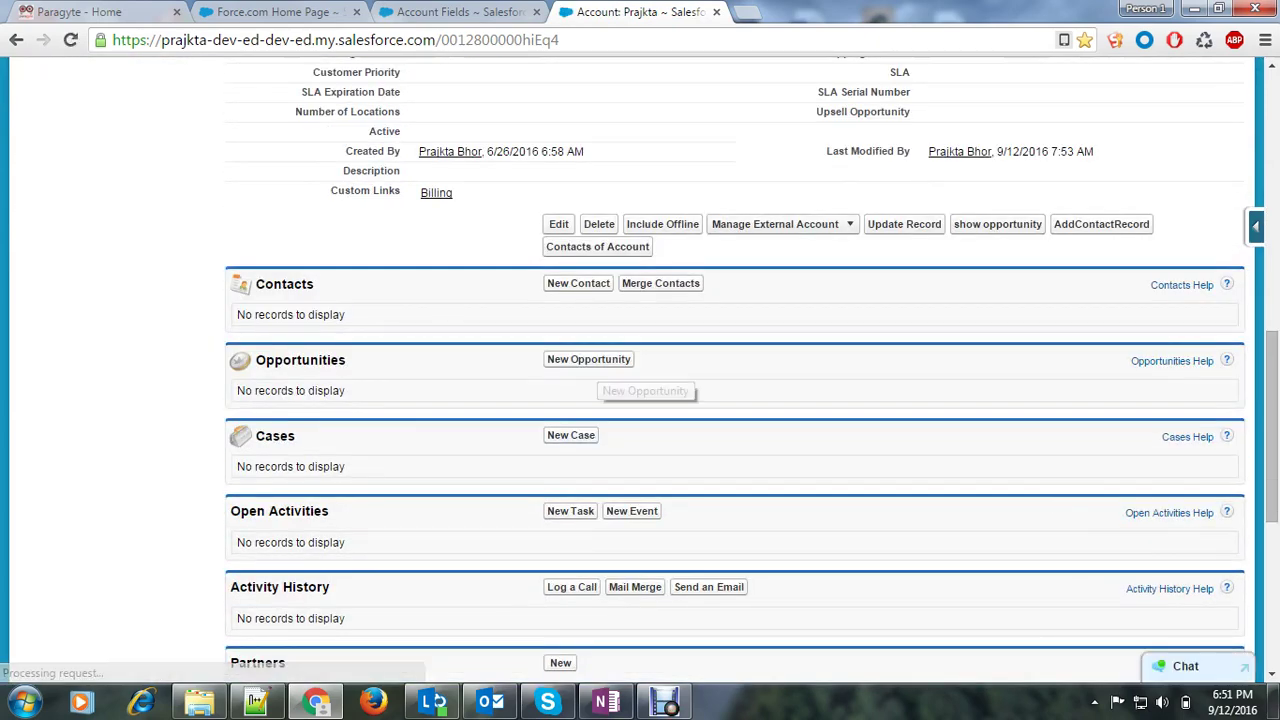
pyautogui.click(588, 359)
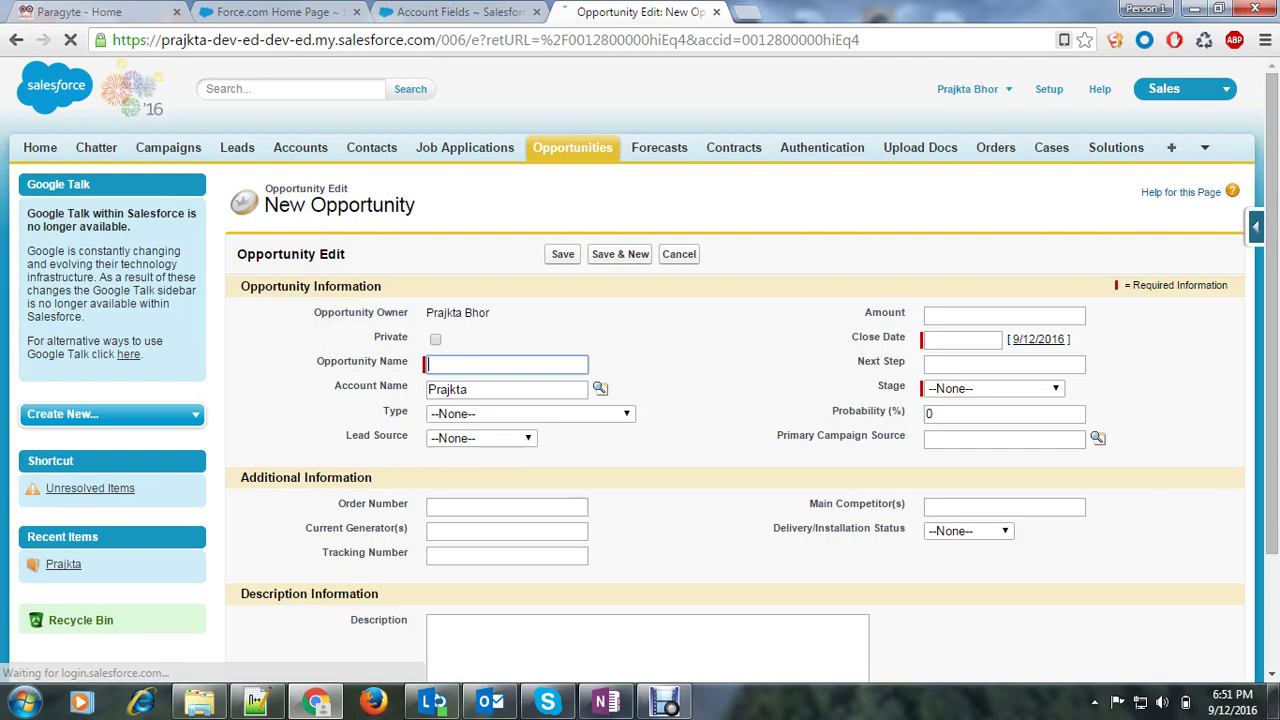
# - Name the new opportunity Test Opportunity and set its amount to 10000
pyautogui.write('Te')
pyautogui.press('Down')
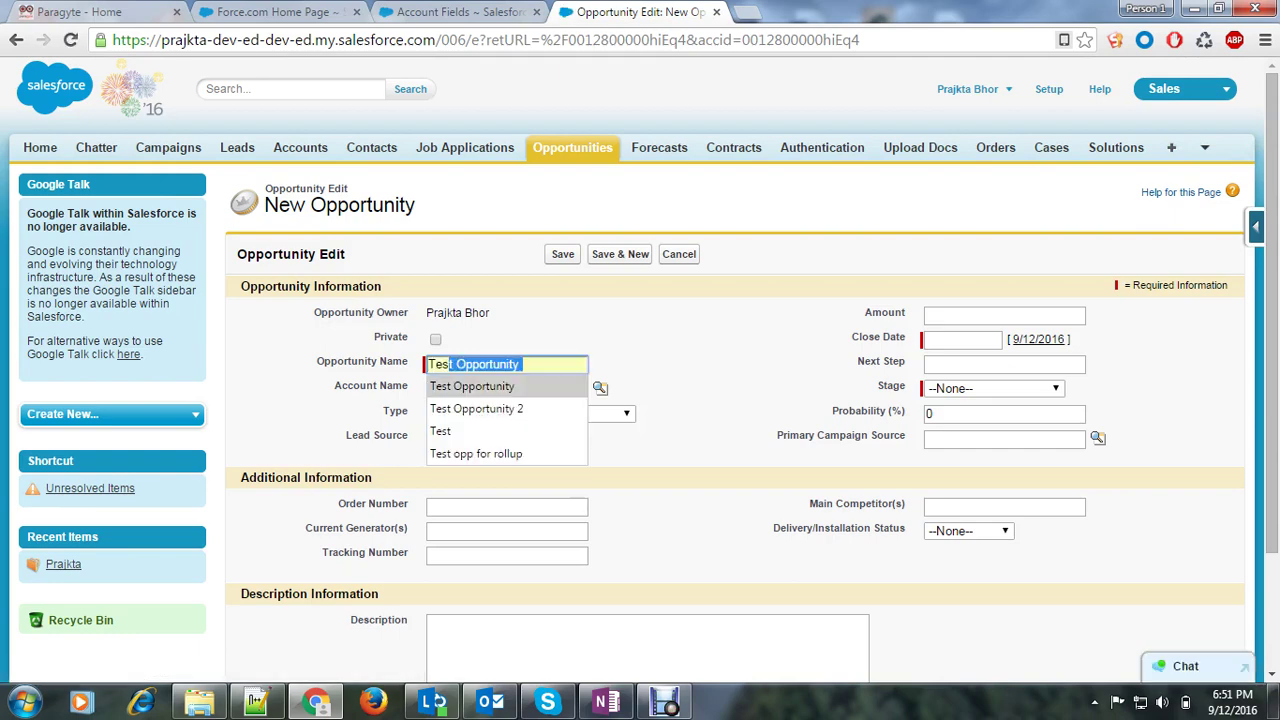
pyautogui.press('Return')
pyautogui.click(1003, 315)
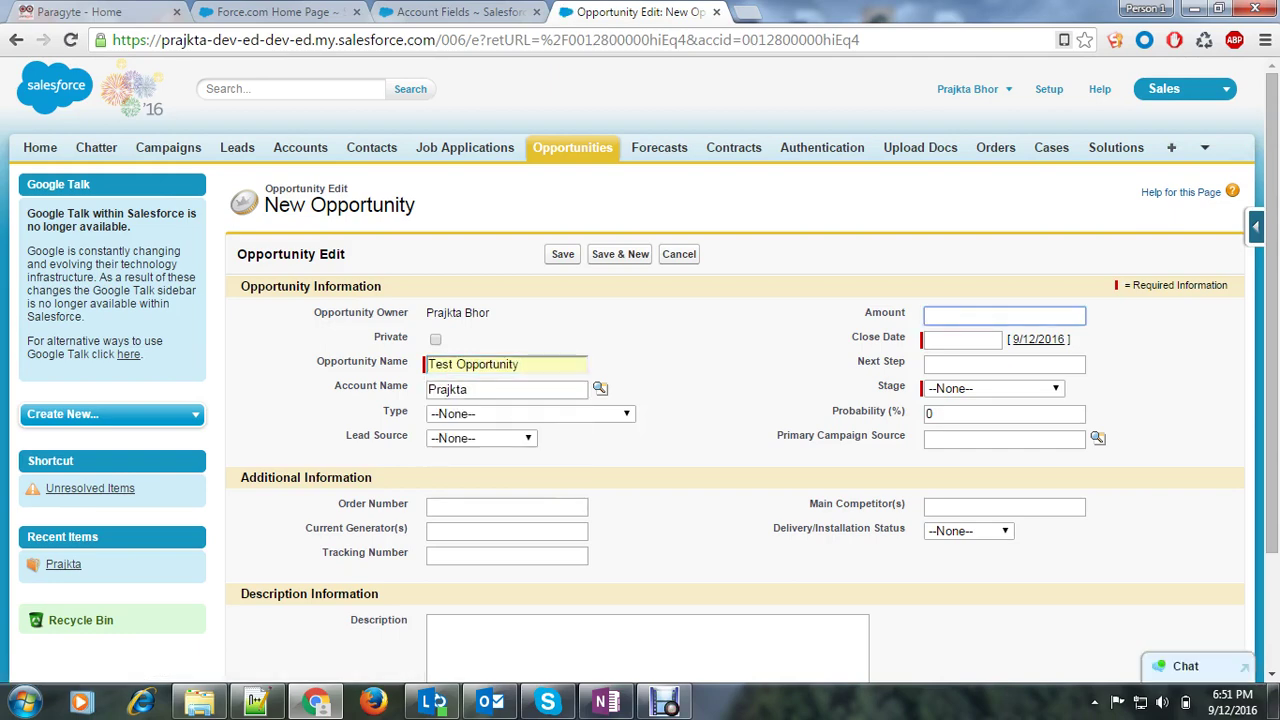
pyautogui.write('1')
pyautogui.press('Down')
pyautogui.press('Return')
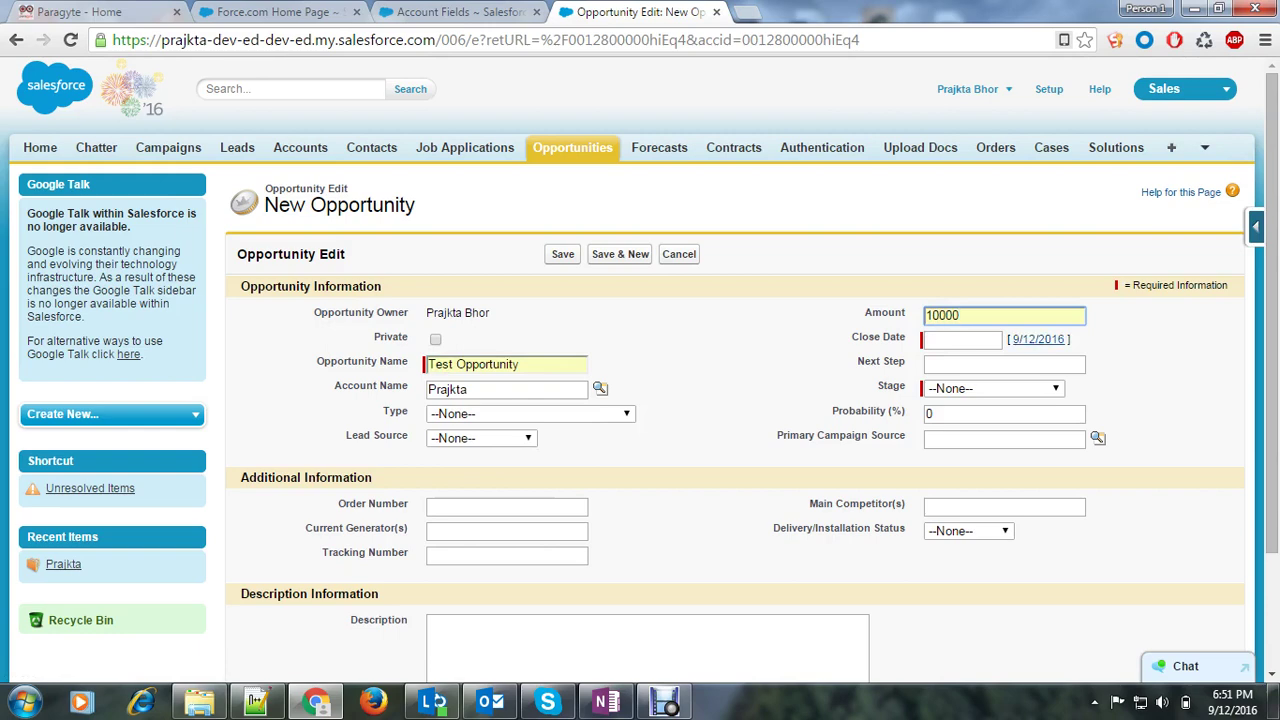
# - Set the close date to 9/12/2016 and the stage to Qualification, and save the opportunity
pyautogui.click(1039, 339)
pyautogui.click(993, 388)
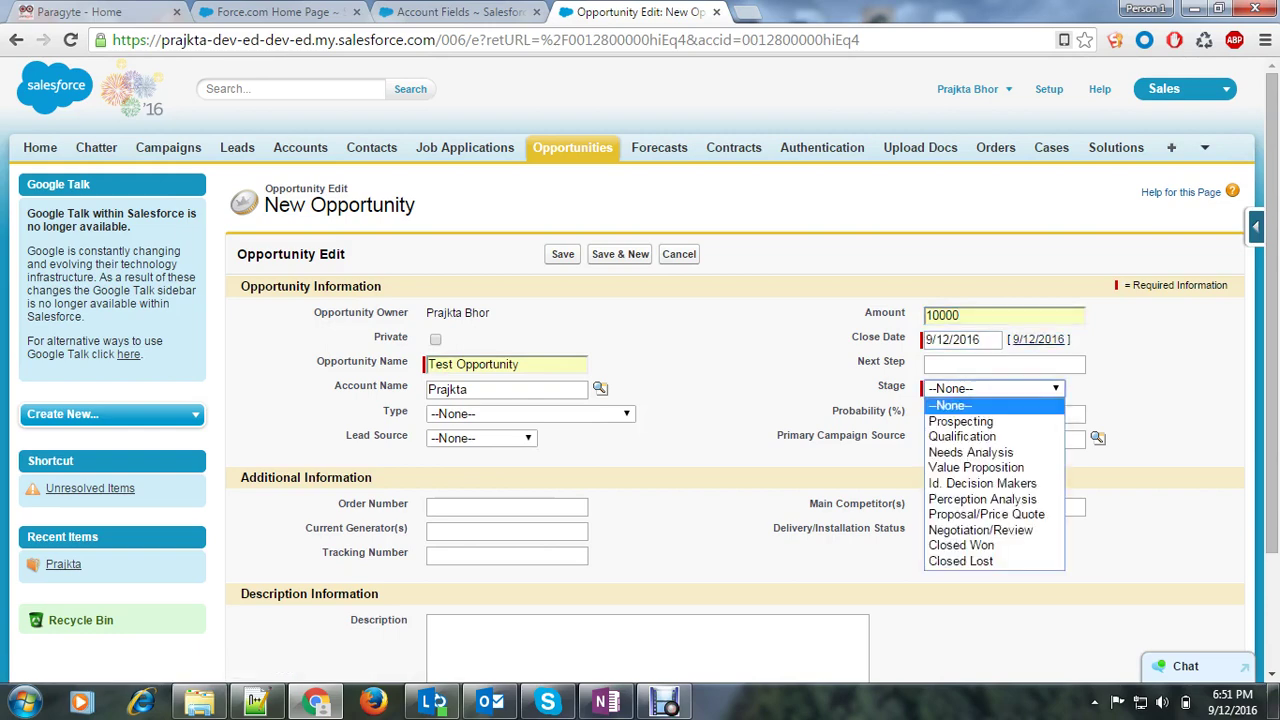
pyautogui.click(962, 436)
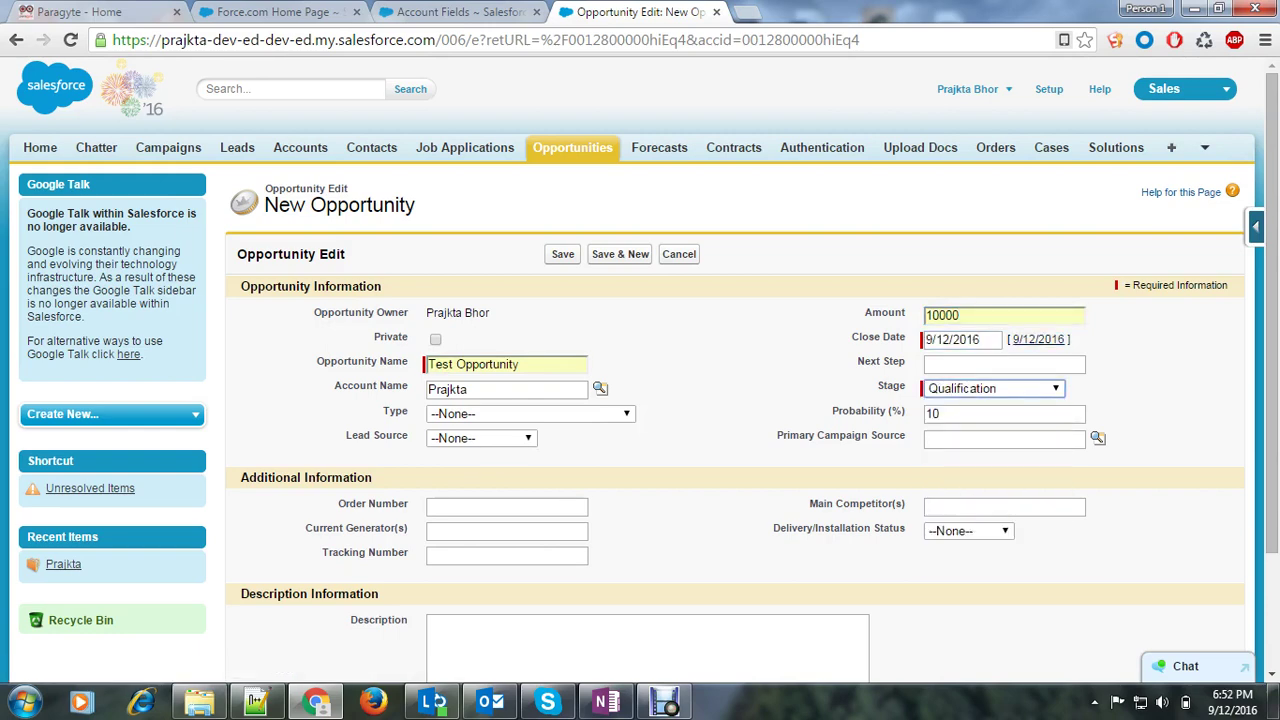
pyautogui.click(562, 254)
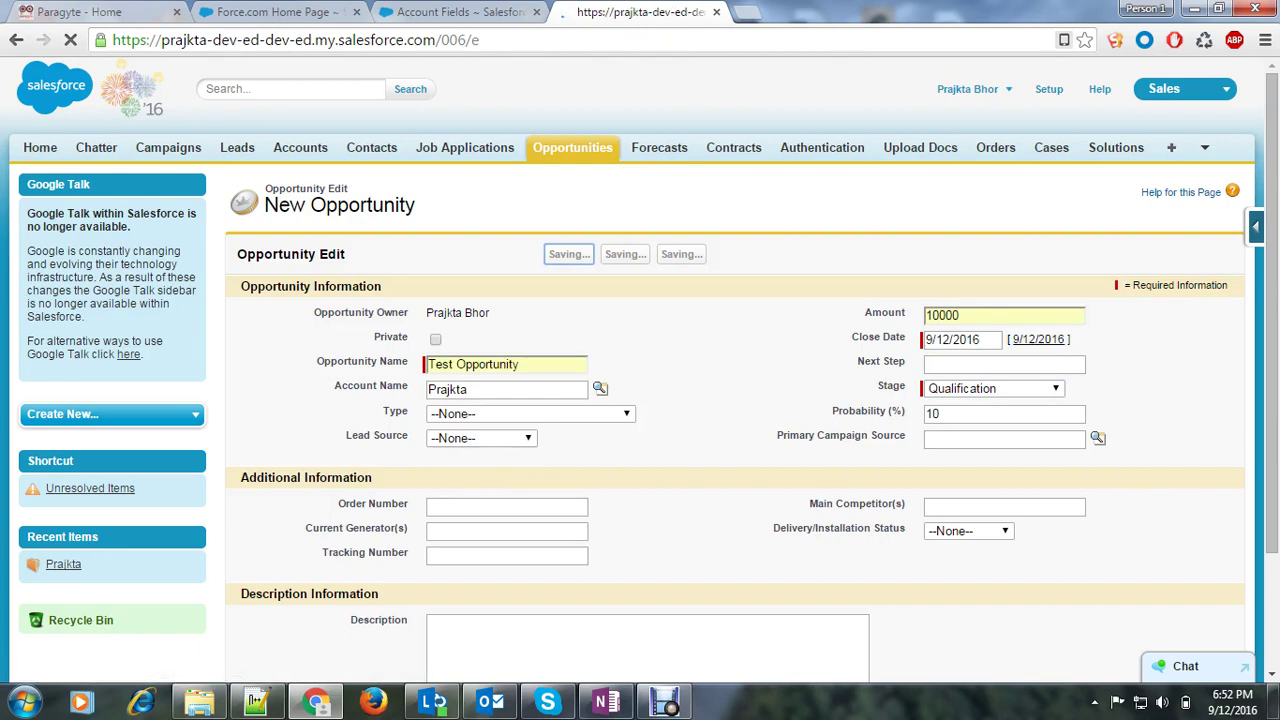
# - Open the parent account from the saved opportunity and check its opportunity grand total field
pyautogui.scroll(-2, 640, 380)
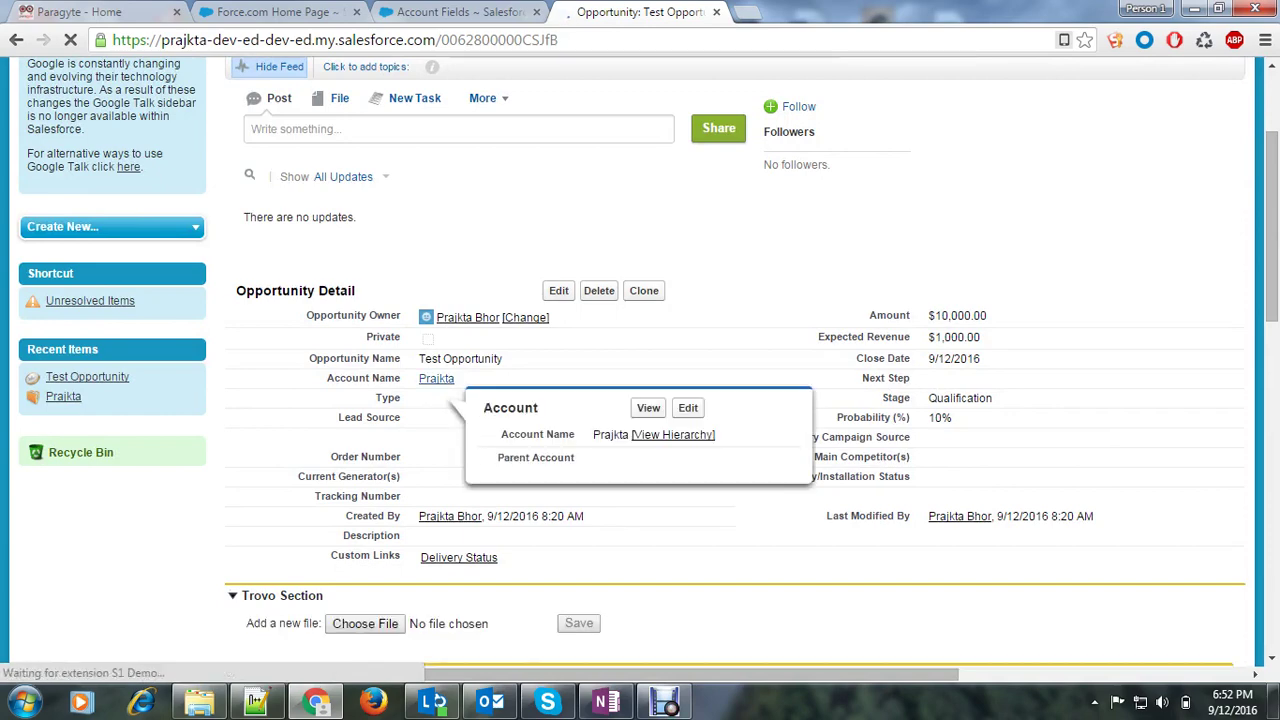
pyautogui.click(436, 378)
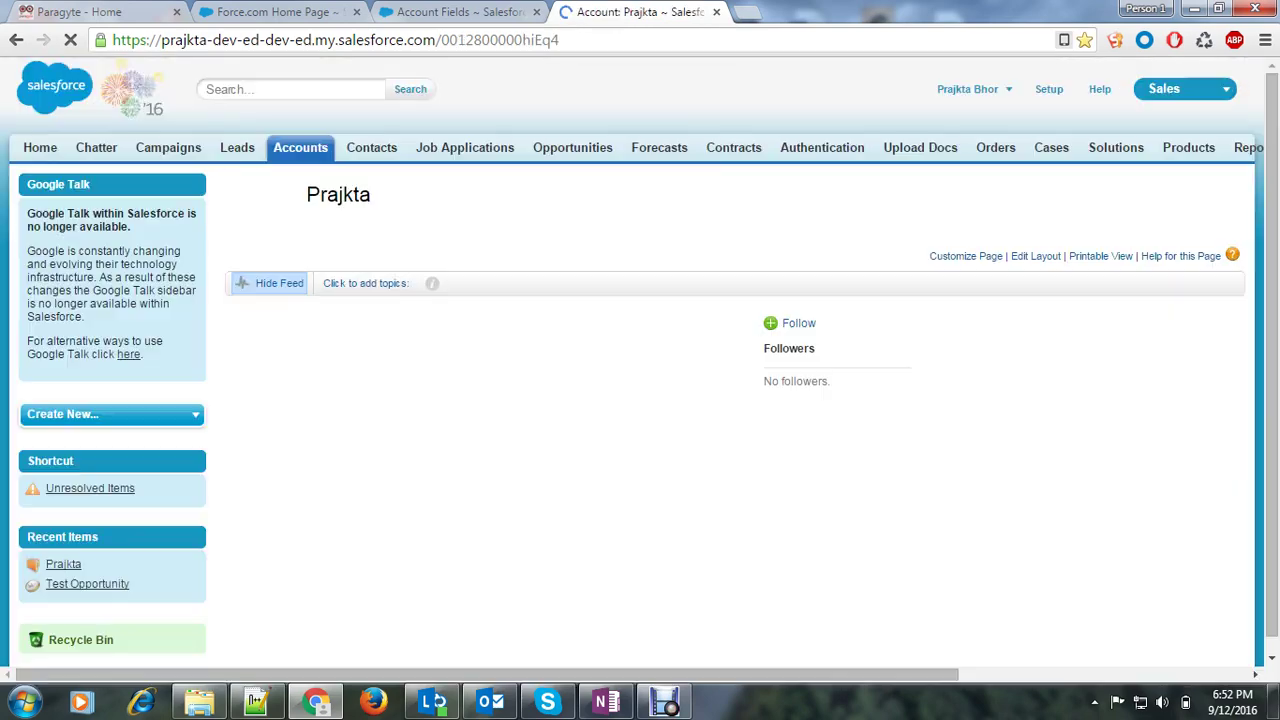
pyautogui.scroll(-5, 640, 380)
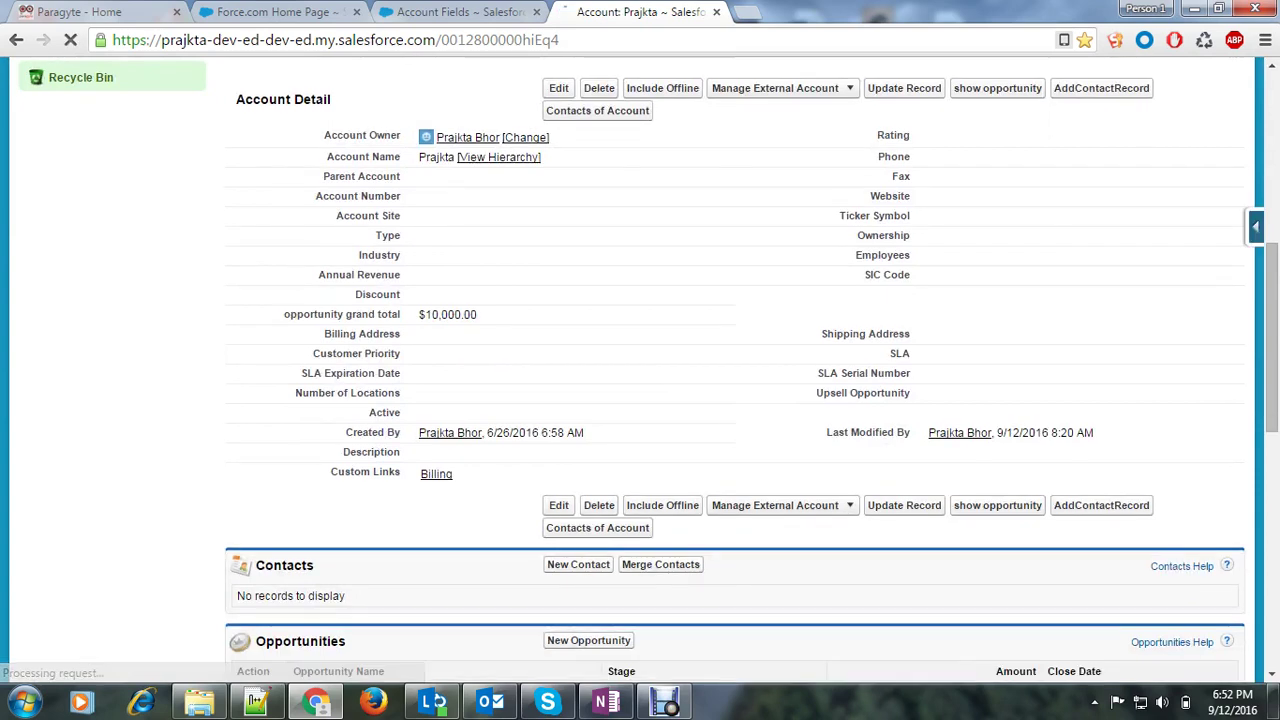
pyautogui.moveTo(284, 314); pyautogui.dragTo(478, 315)
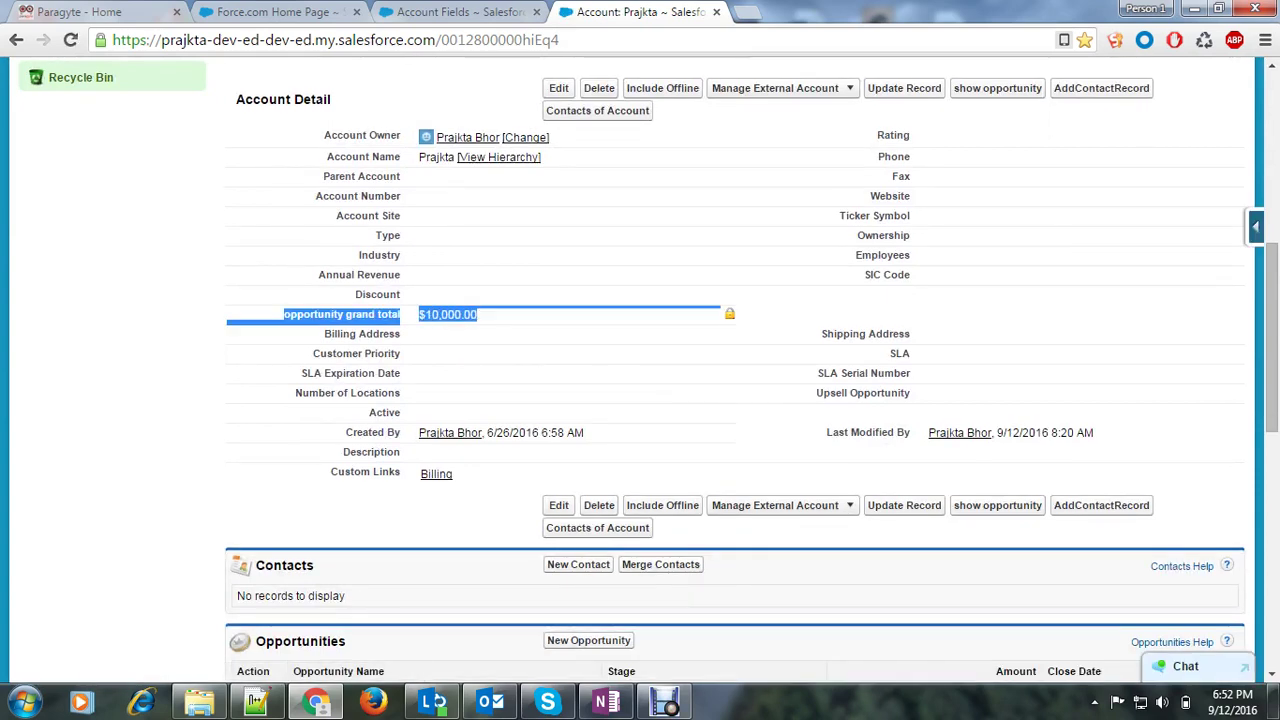
# - Compare the amount of Test Opportunity in the Opportunities related list with the account's opportunity grand total
pyautogui.scroll(-3, 735, 380)
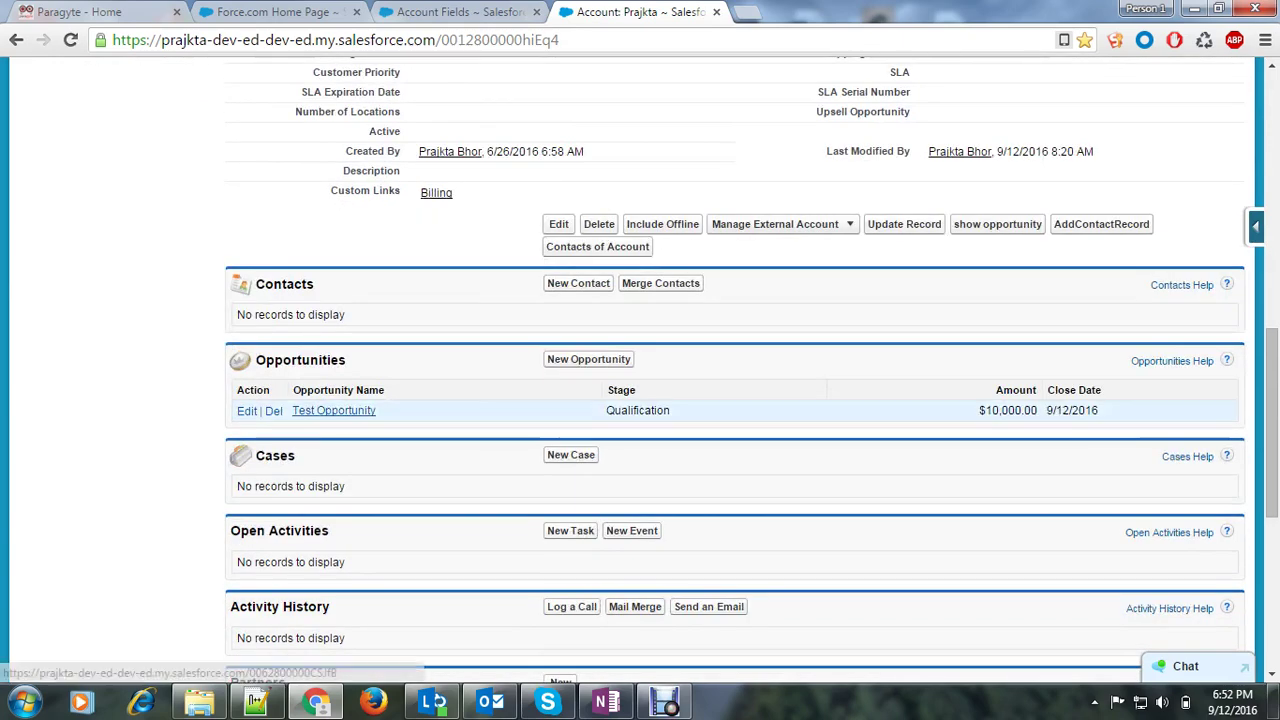
pyautogui.scroll(3, 735, 400)
pyautogui.scroll(-3, 735, 400)
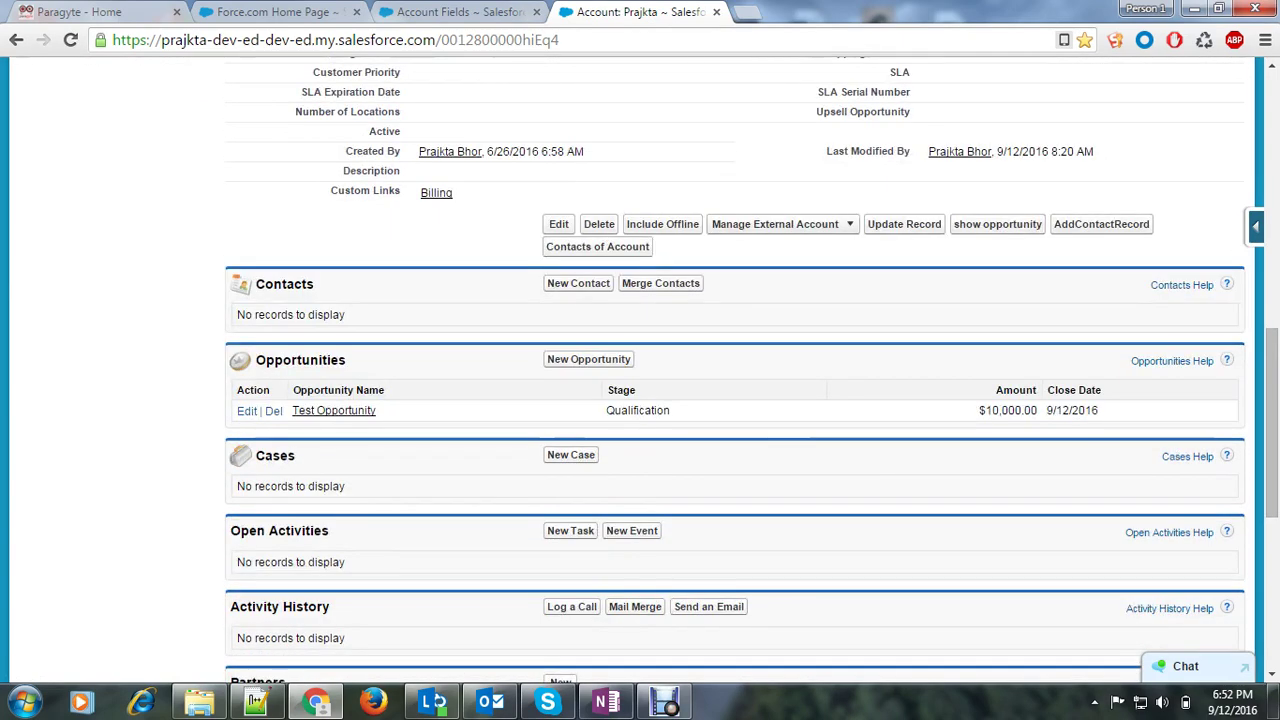
pyautogui.moveTo(996, 390); pyautogui.dragTo(1038, 414)
pyautogui.moveTo(830, 416); pyautogui.dragTo(979, 410)
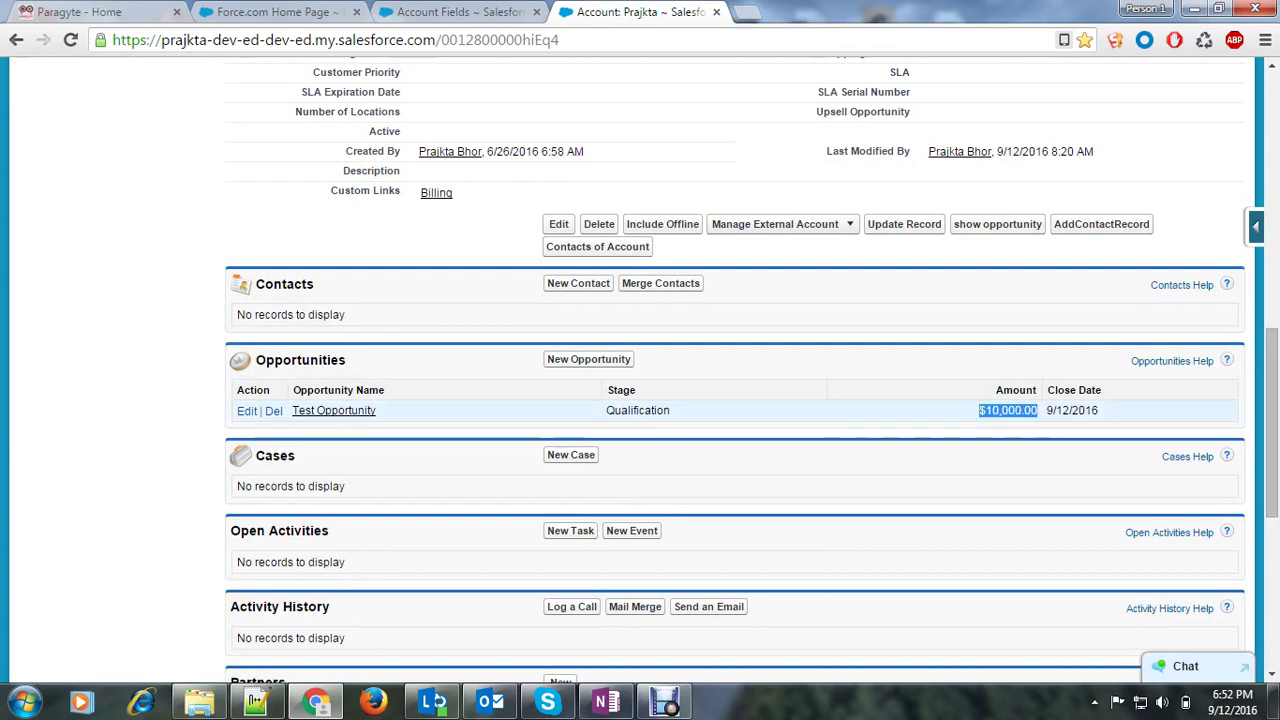
pyautogui.scroll(3, 735, 400)
pyautogui.moveTo(478, 314); pyautogui.dragTo(418, 314)
pyautogui.scroll(-3, 573, 373)
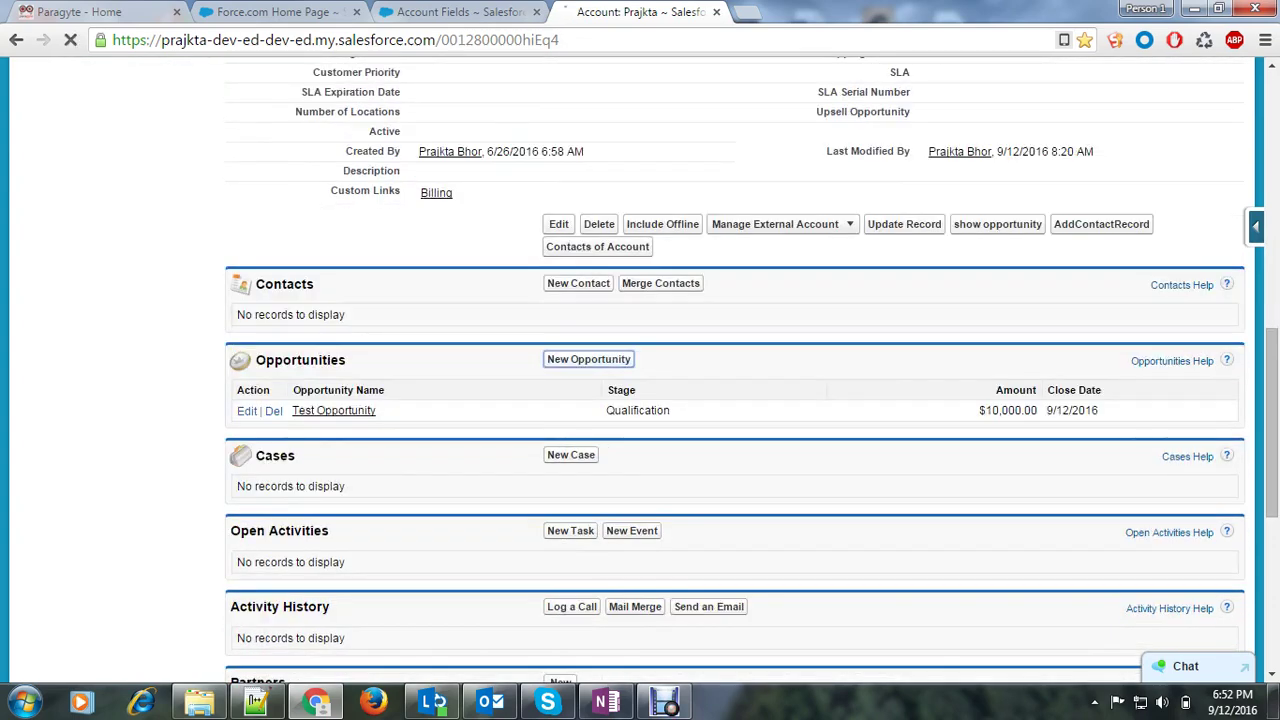
# - Start another opportunity from the account's Opportunities related list, named Test Opportunity 2 with an amount of 20000
pyautogui.click(588, 359)
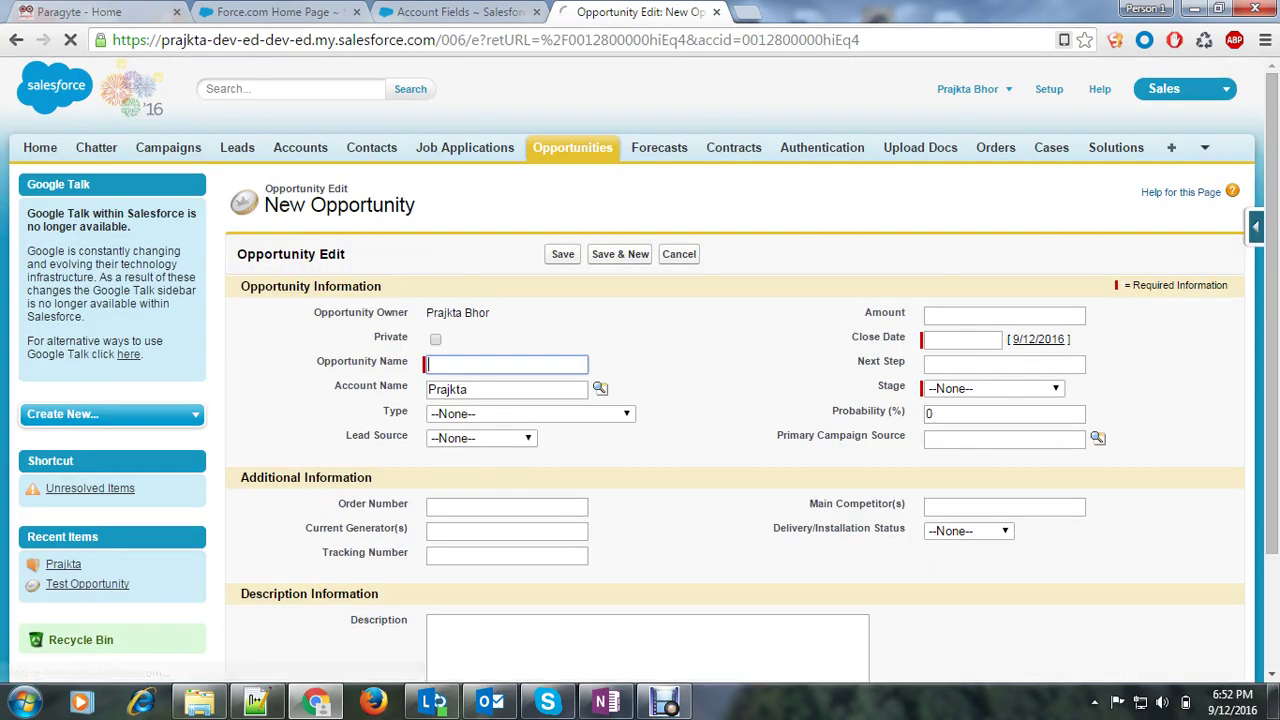
pyautogui.write('Test Opportunity')
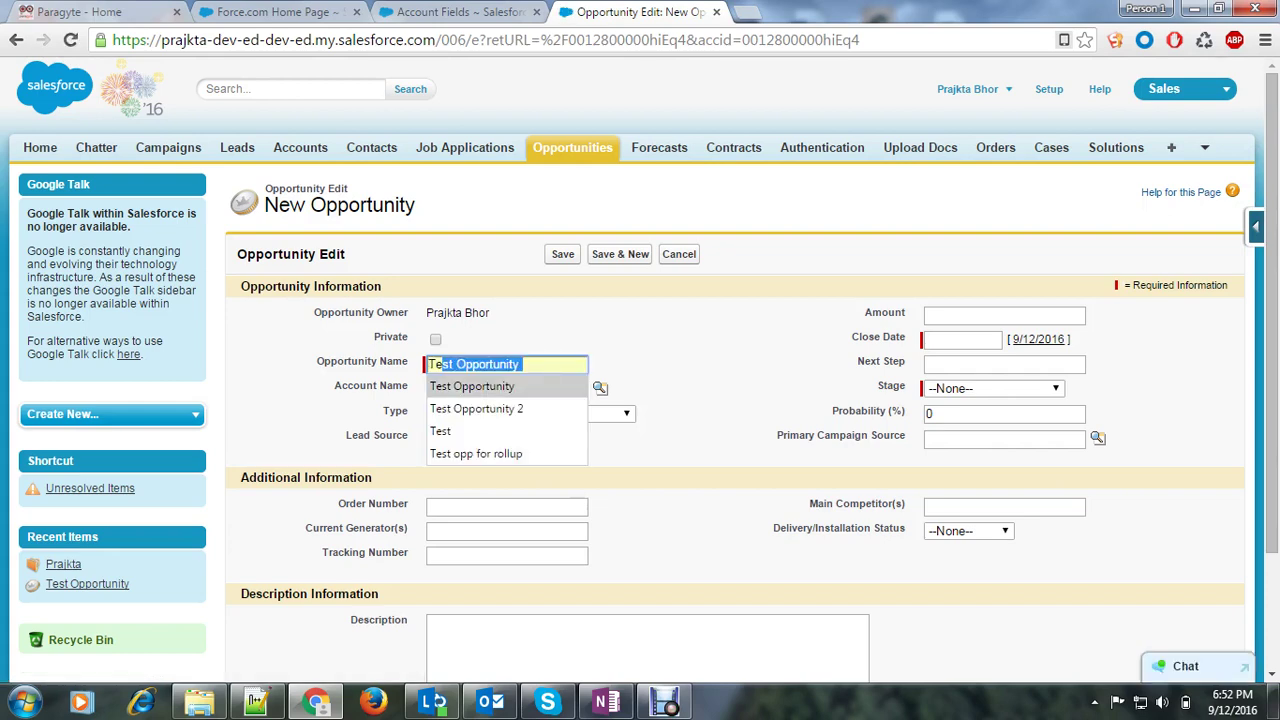
pyautogui.press('Down')
pyautogui.press('Return')
pyautogui.click(1003, 315)
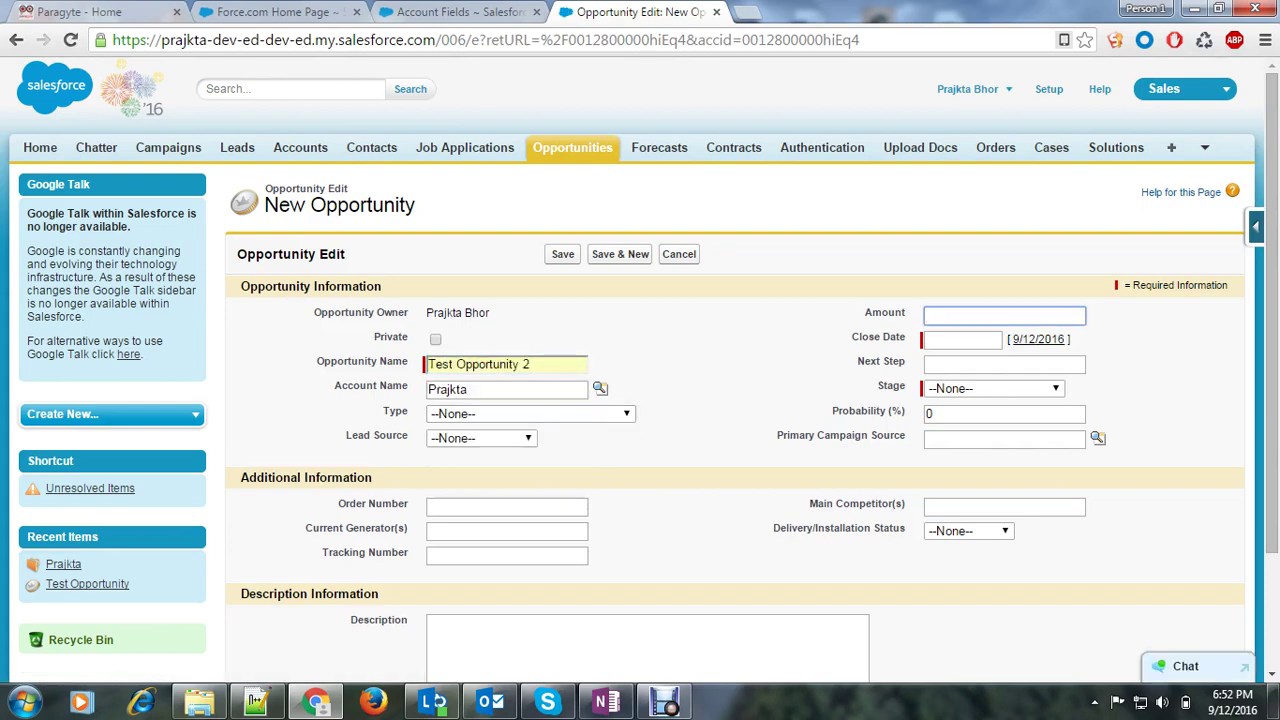
pyautogui.write('20')
pyautogui.press('Down')
pyautogui.press('Return')
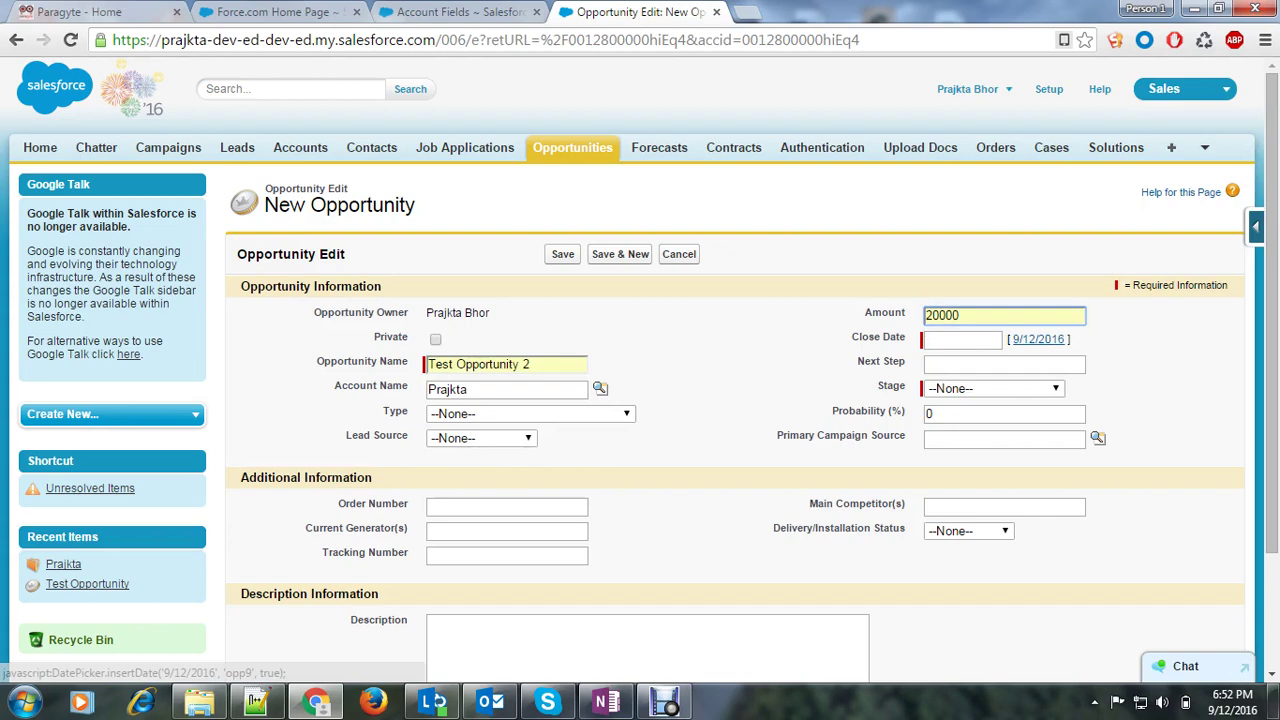
# - Give the second opportunity the close date 9/12/2016 and the stage Value Proposition, and save it
pyautogui.click(1038, 339)
pyautogui.click(993, 388)
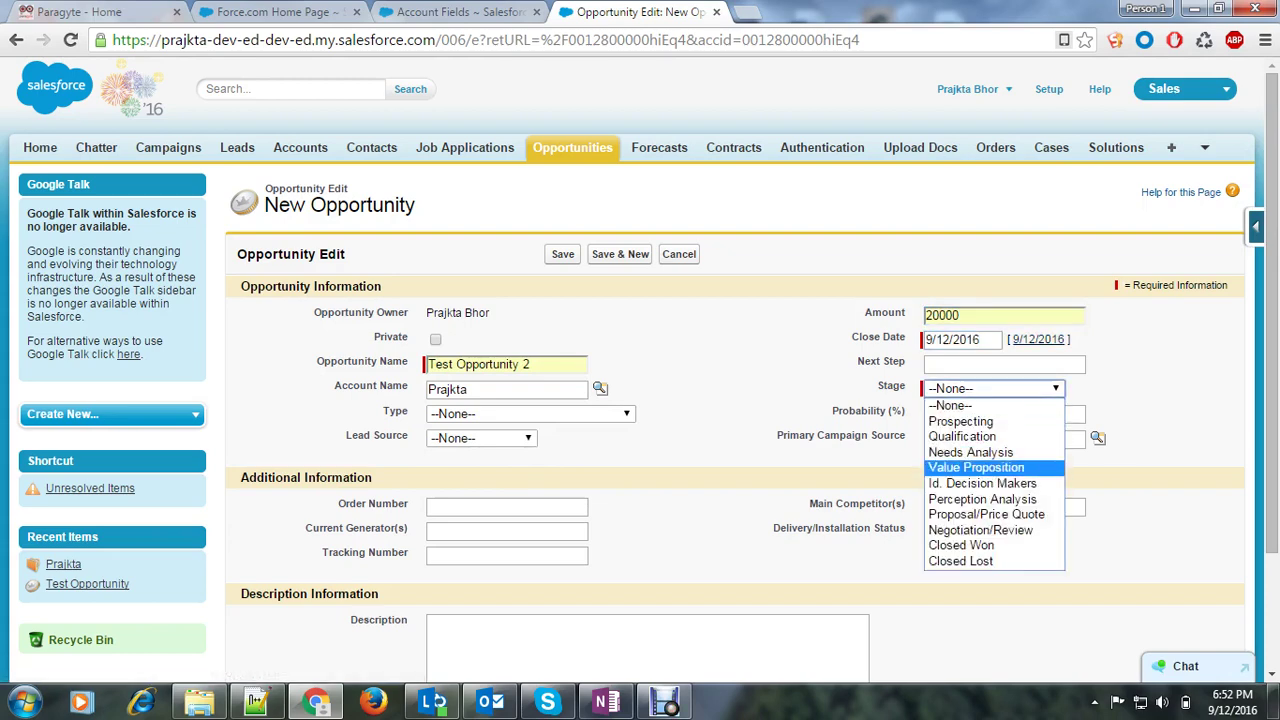
pyautogui.click(975, 467)
pyautogui.click(562, 254)
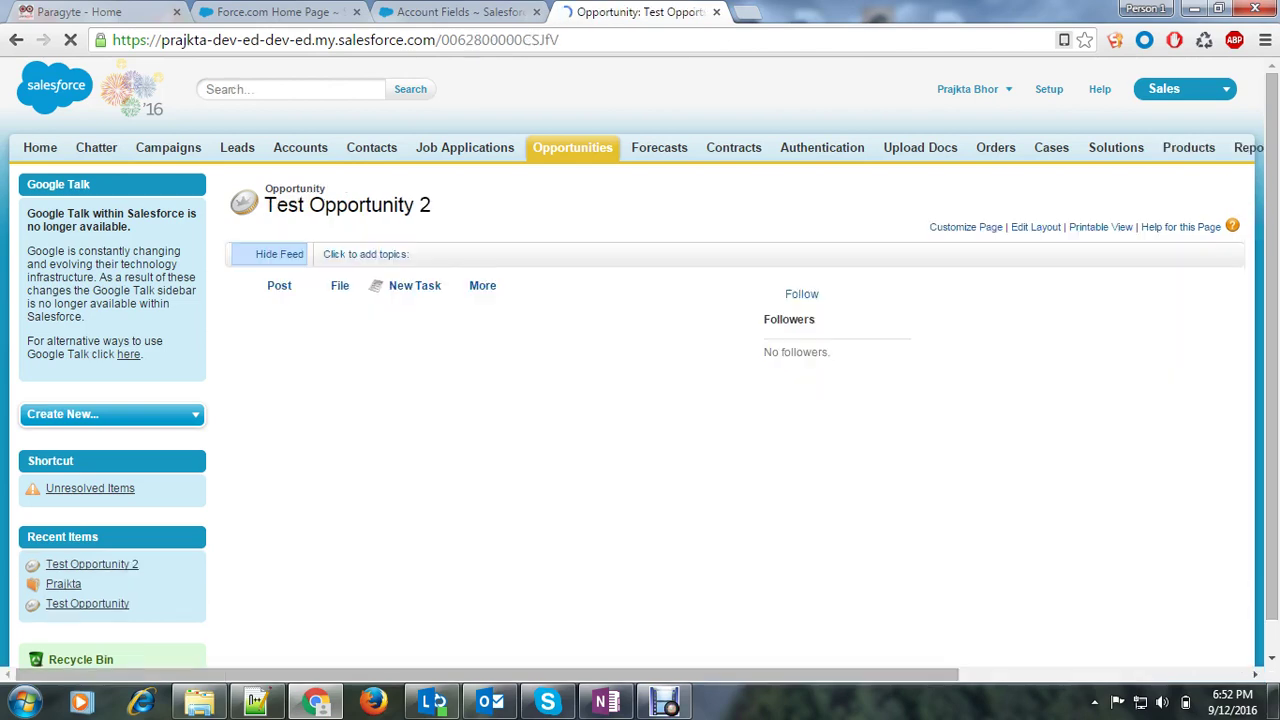
# - Return to the account from Test Opportunity 2 and compare both opportunity amounts with the opportunity grand total
pyautogui.scroll(-3, 640, 360)
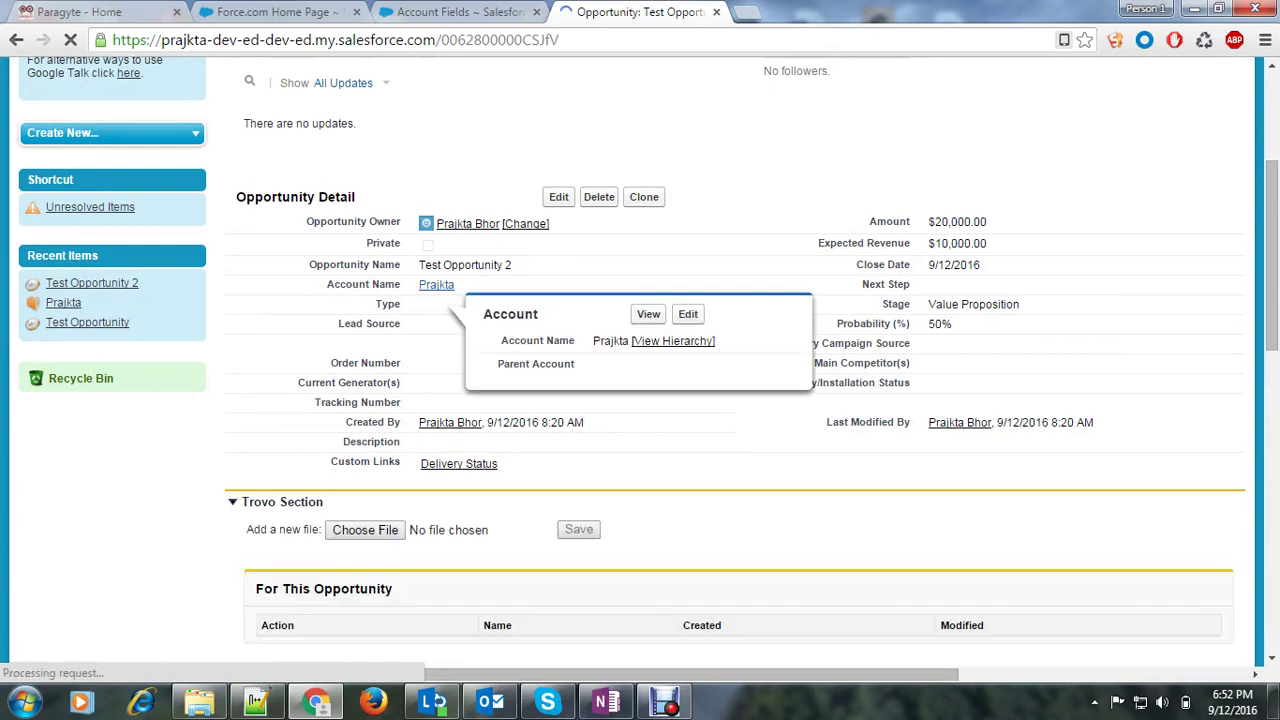
pyautogui.click(436, 285)
pyautogui.scroll(-10, 640, 360)
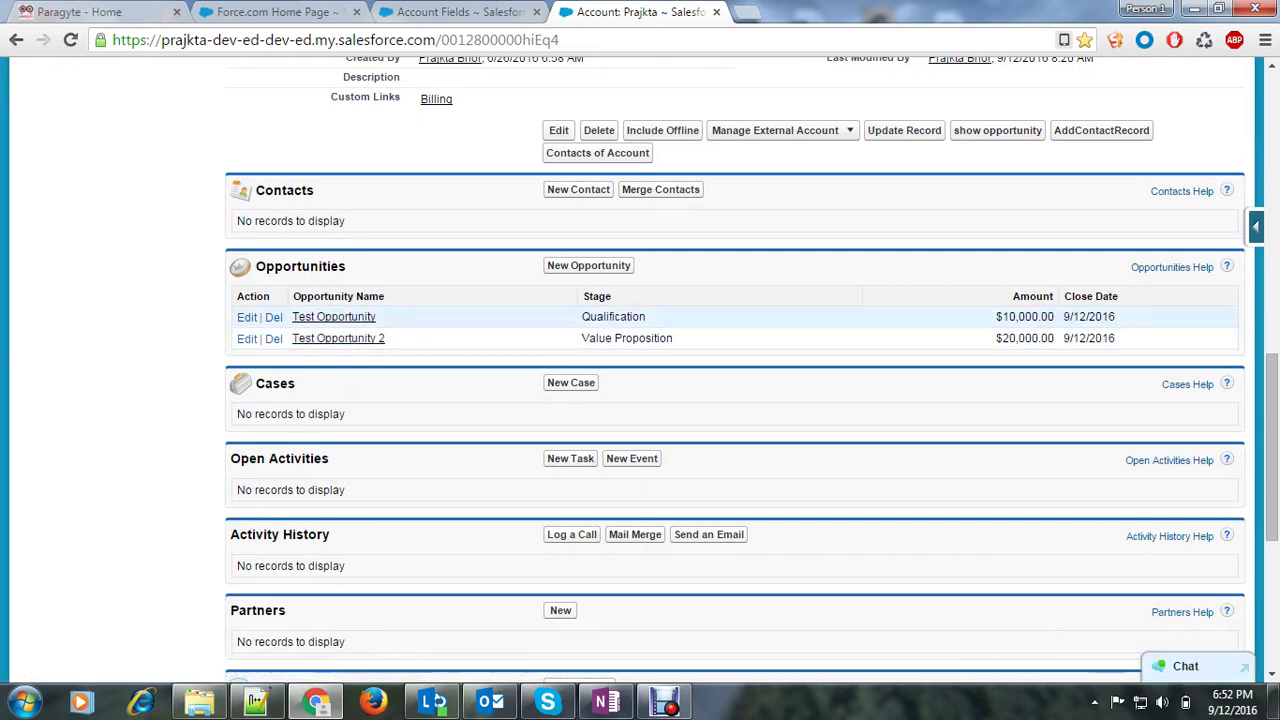
pyautogui.moveTo(996, 316); pyautogui.dragTo(1054, 338)
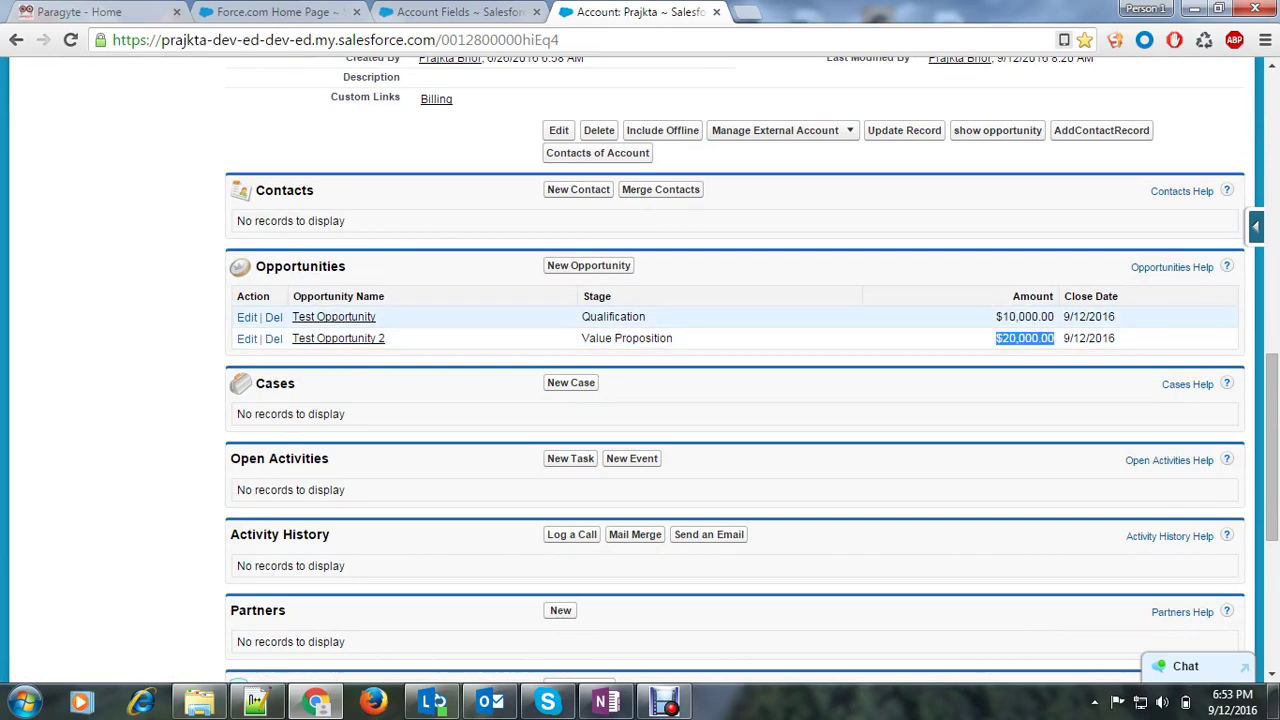
pyautogui.scroll(2, 700, 300)
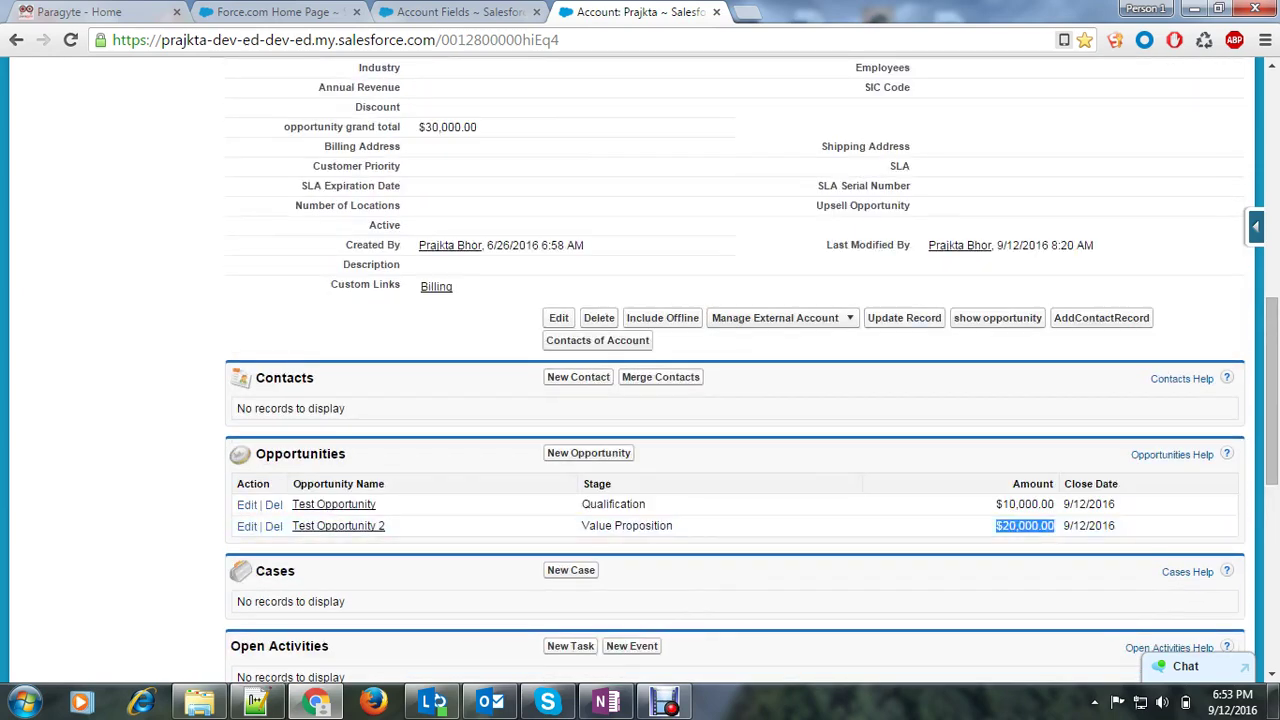
pyautogui.moveTo(720, 126); pyautogui.dragTo(284, 127)
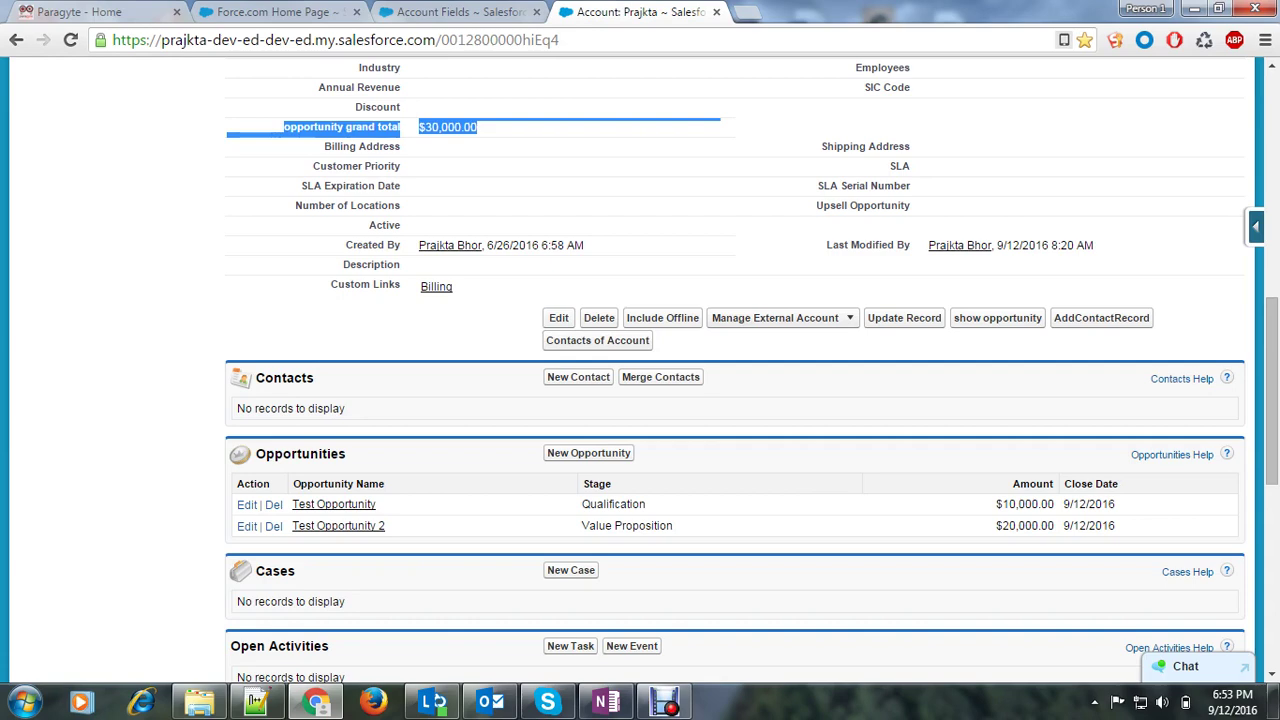
# - Switch to the Paragyte home page and highlight paragyte.com in its web address
pyautogui.click(80, 12)
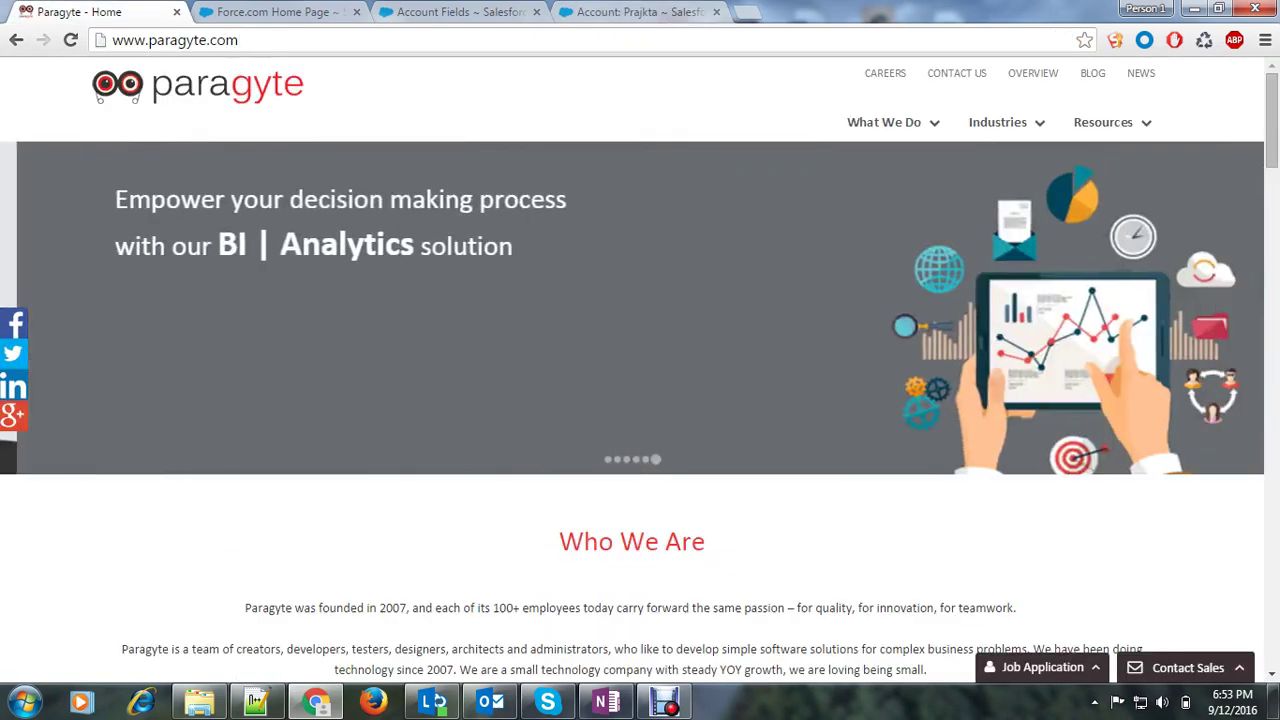
pyautogui.moveTo(238, 40); pyautogui.dragTo(148, 40)
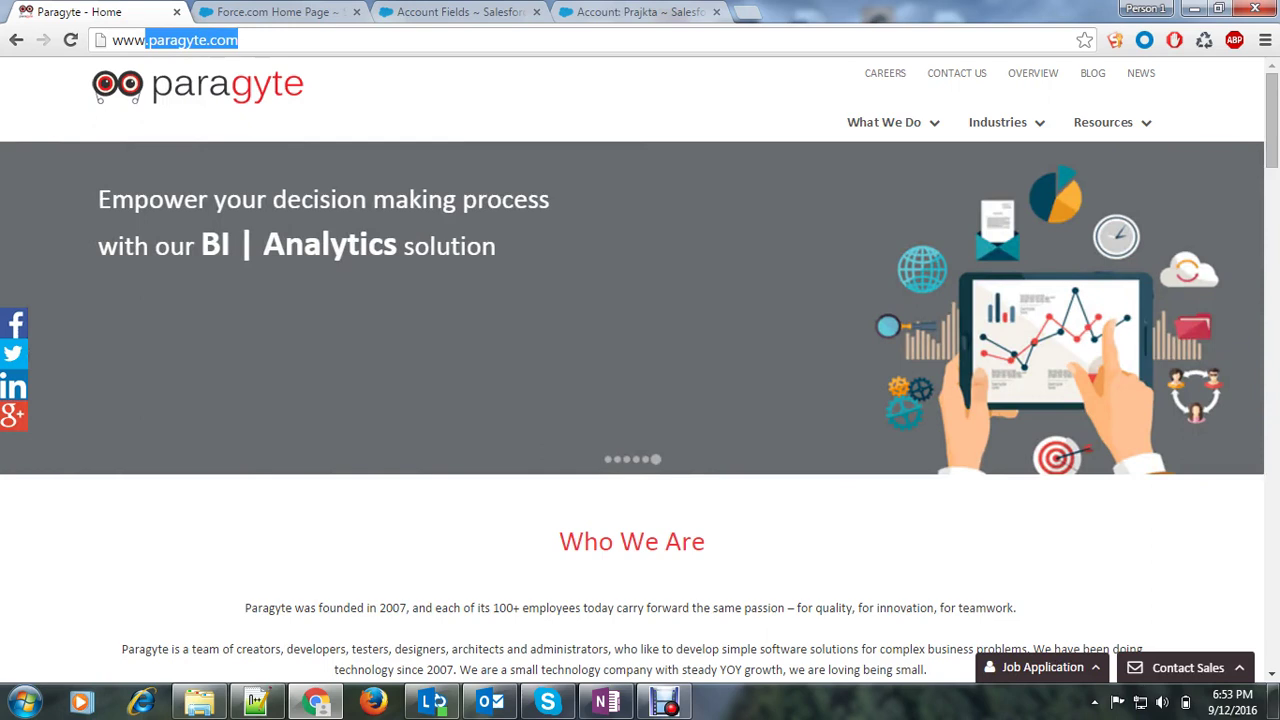